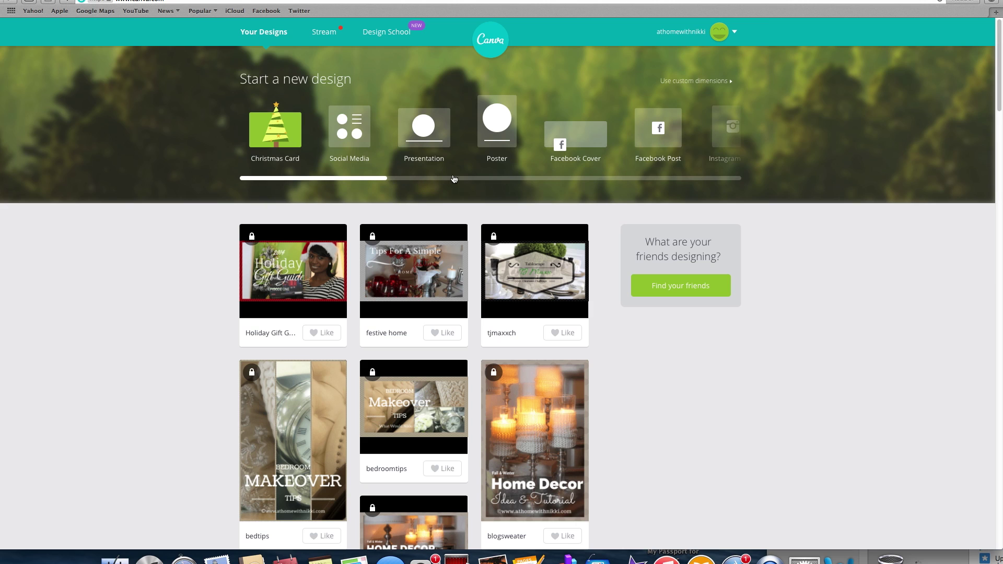
Create a new design with custom dimensions of 1280 × 720 px.
scroll(454, 179, right, 1)
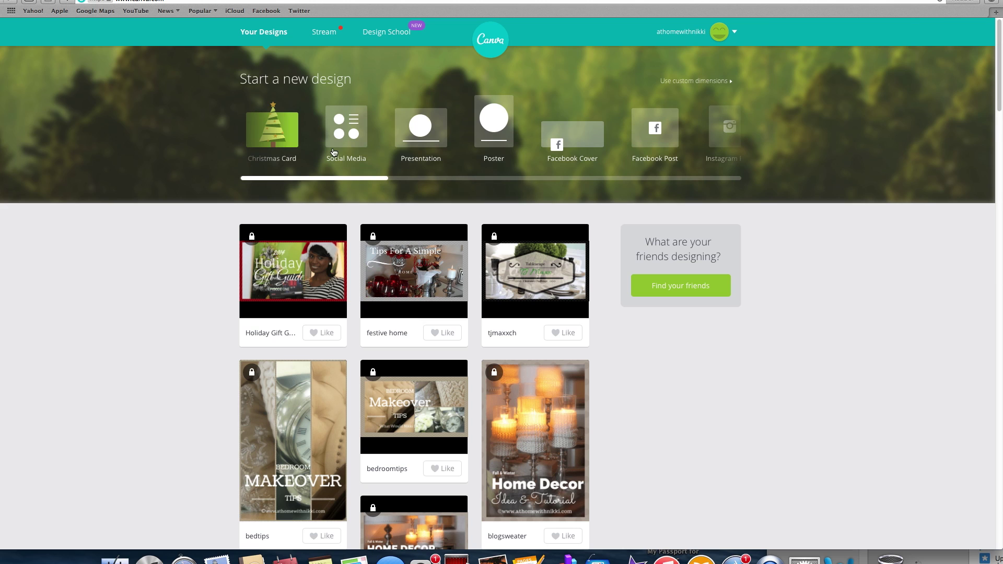
scroll(452, 134, right, 10)
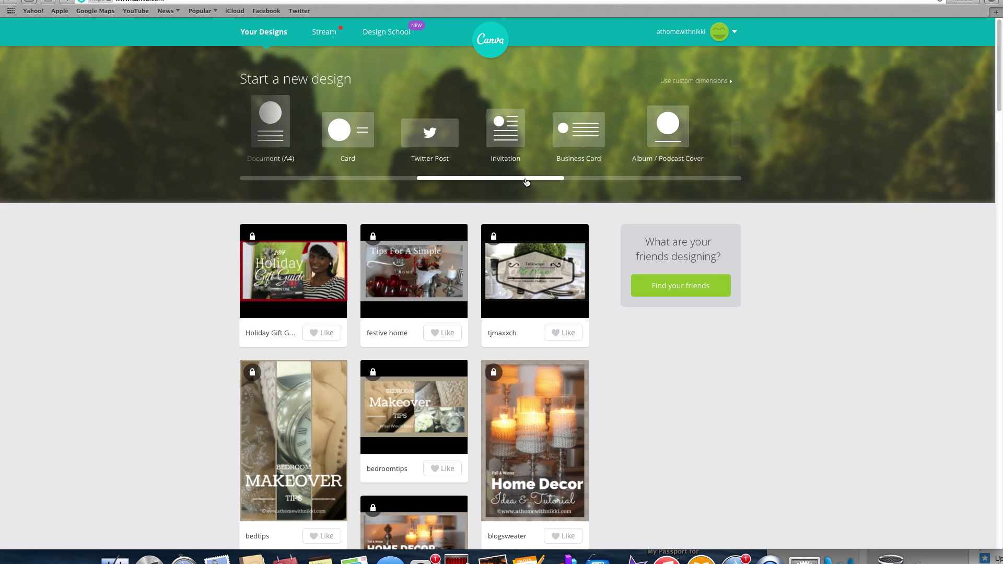
click(681, 83)
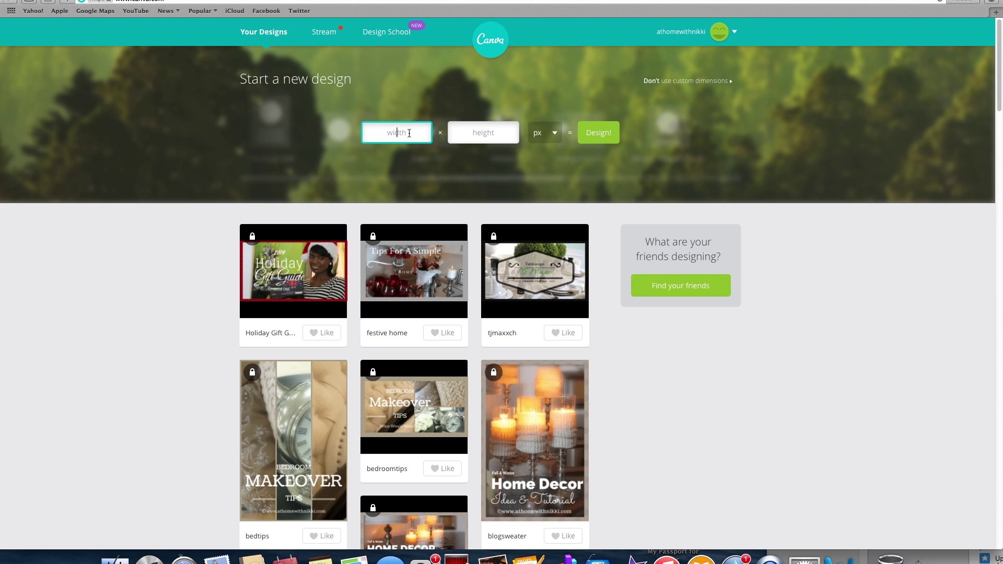
text(1280)
click(487, 135)
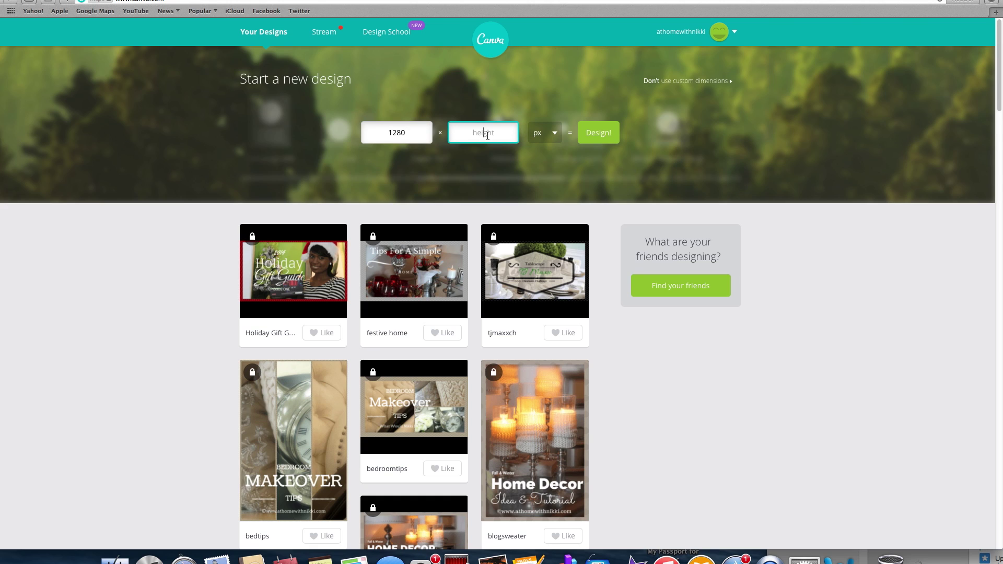
text(720)
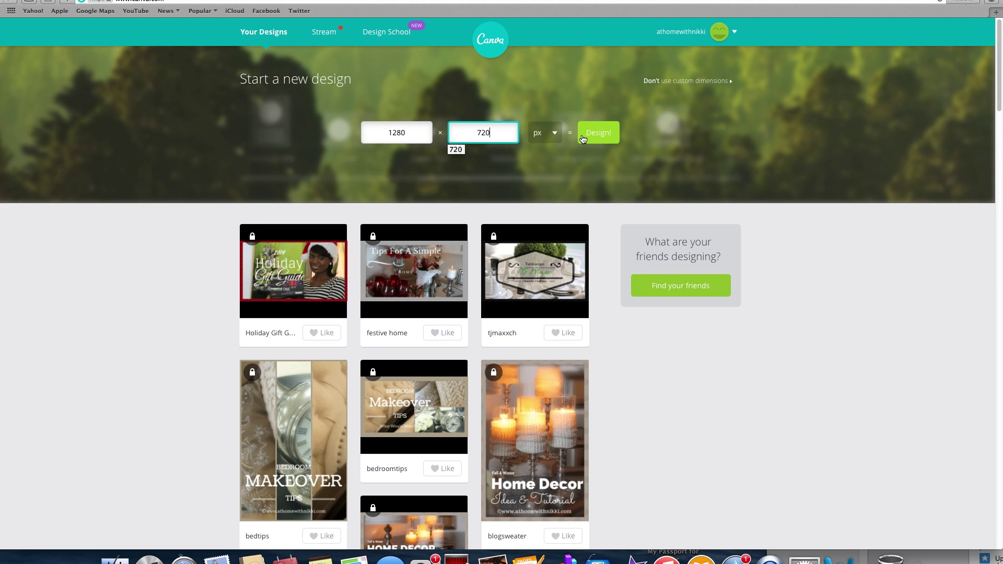
key(Return)
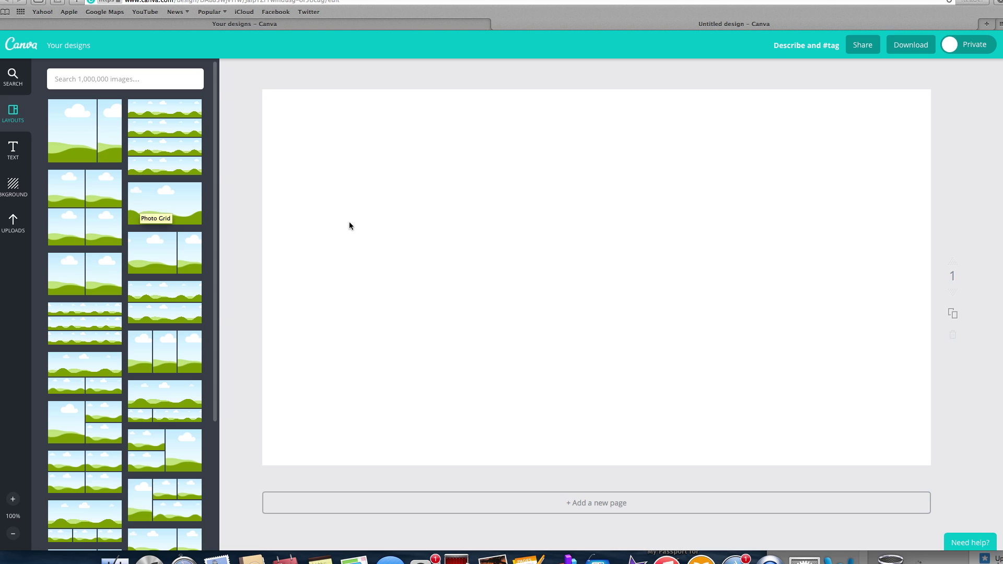
Apply the two-by-two photo grid and fill its cells with the uploaded knit pillow, tufted upholstery, green napkin and copper pot photos.
drag(103, 202, 436, 226)
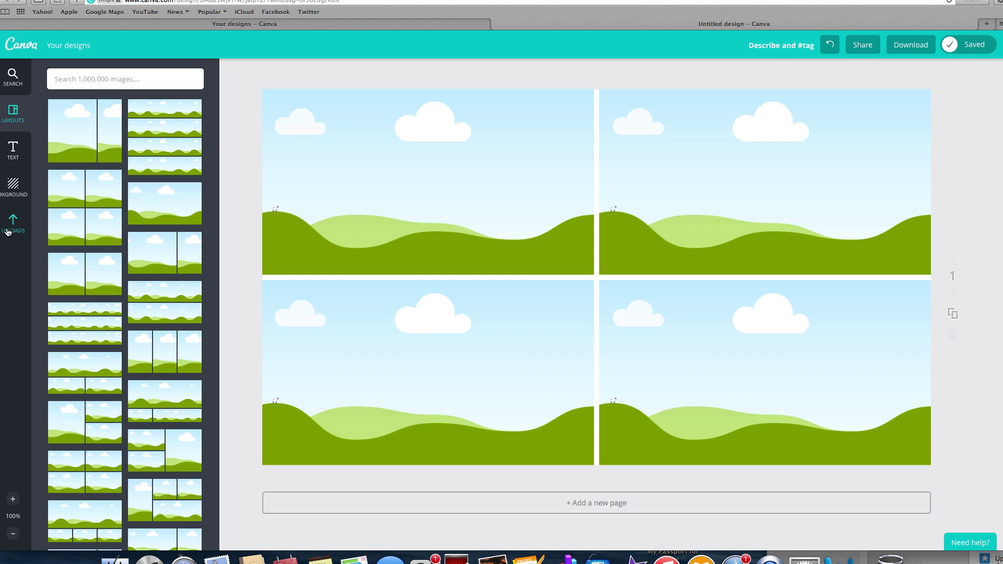
click(8, 232)
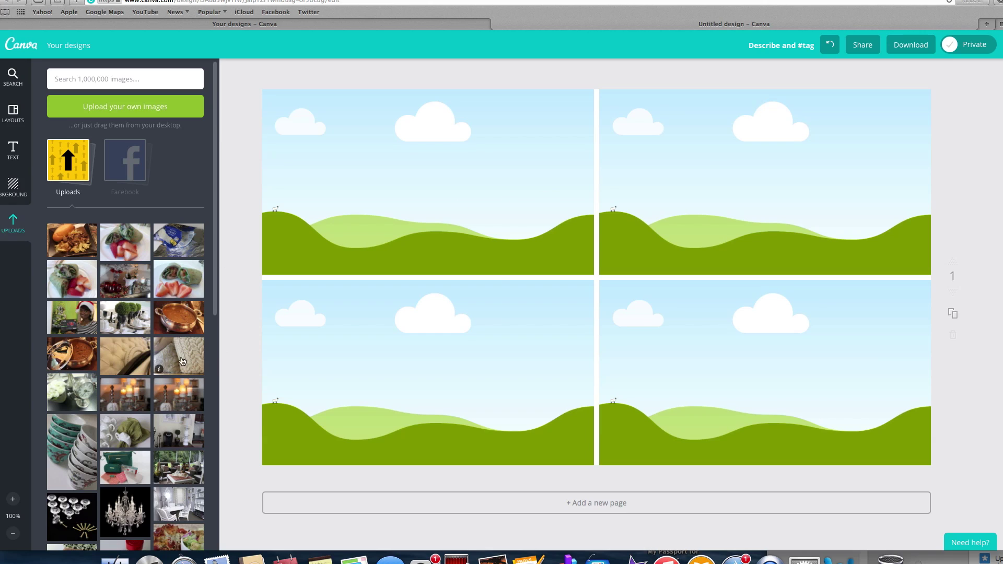
drag(181, 360, 432, 191)
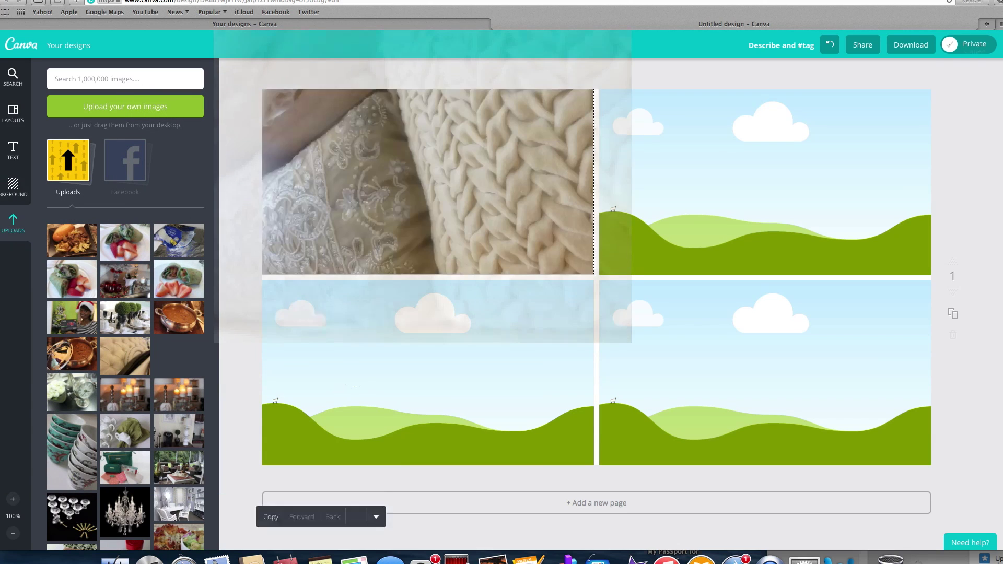
click(371, 392)
drag(125, 356, 377, 391)
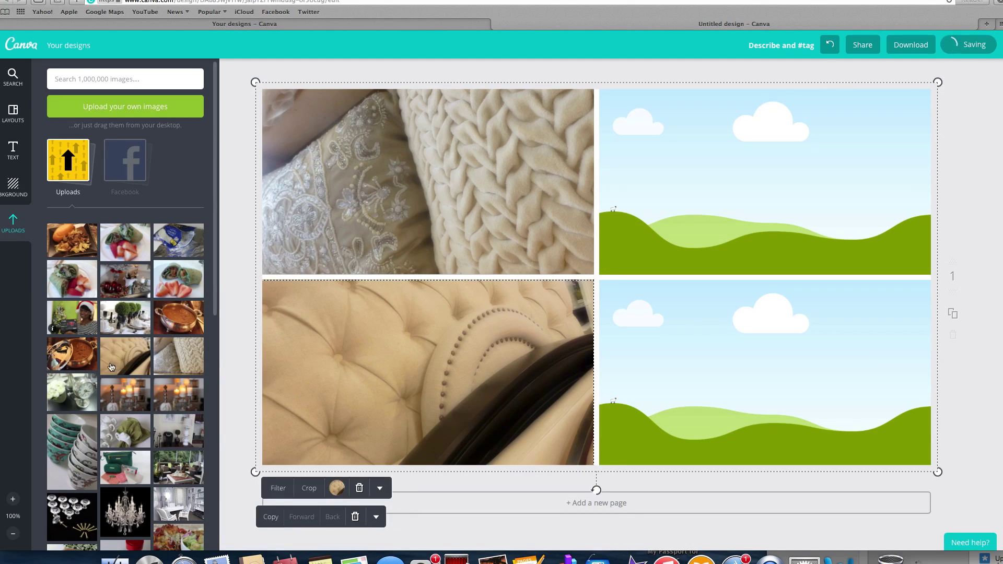
drag(125, 431, 673, 214)
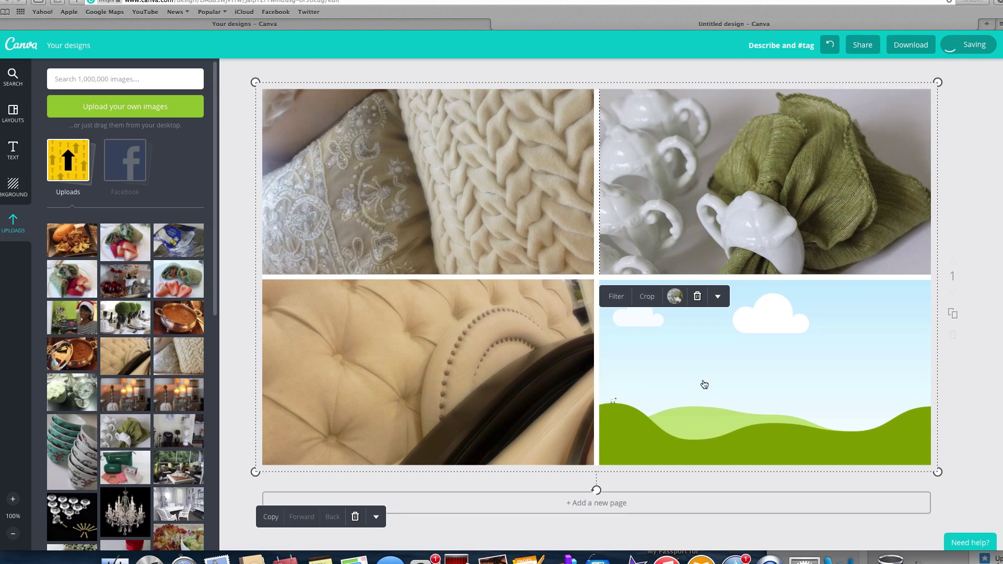
drag(71, 353, 762, 371)
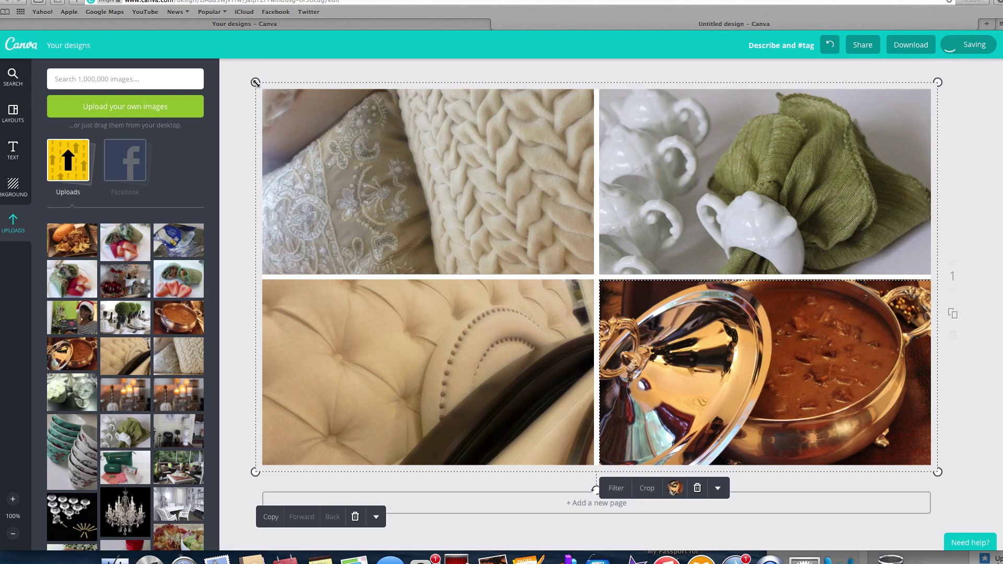
Shrink the photo grid slightly and center it on the page, leaving an even narrow border on all sides.
drag(255, 82, 274, 99)
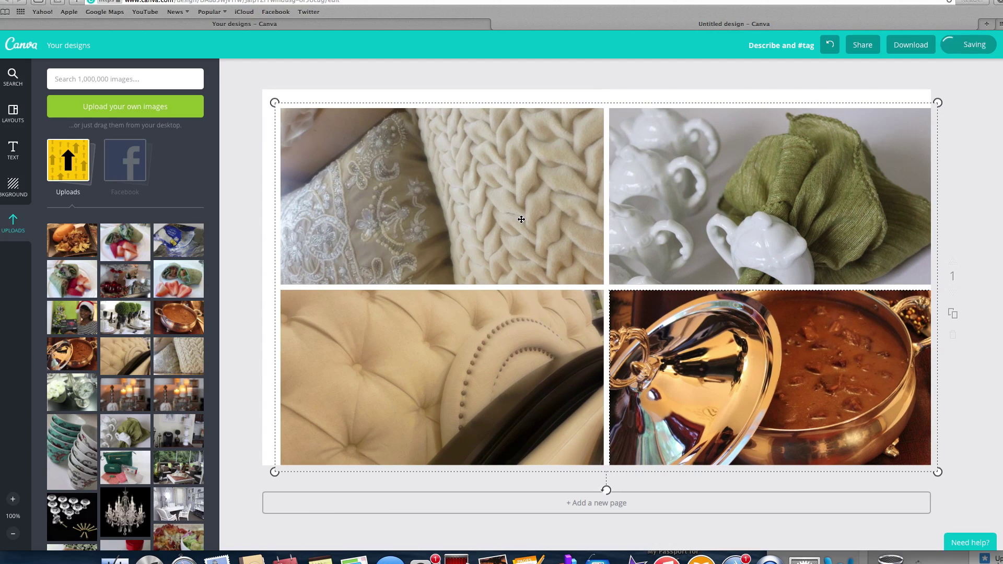
mouse_move(506, 207)
mouse_down()
mouse_move(474, 190)
mouse_move(511, 208)
mouse_up()
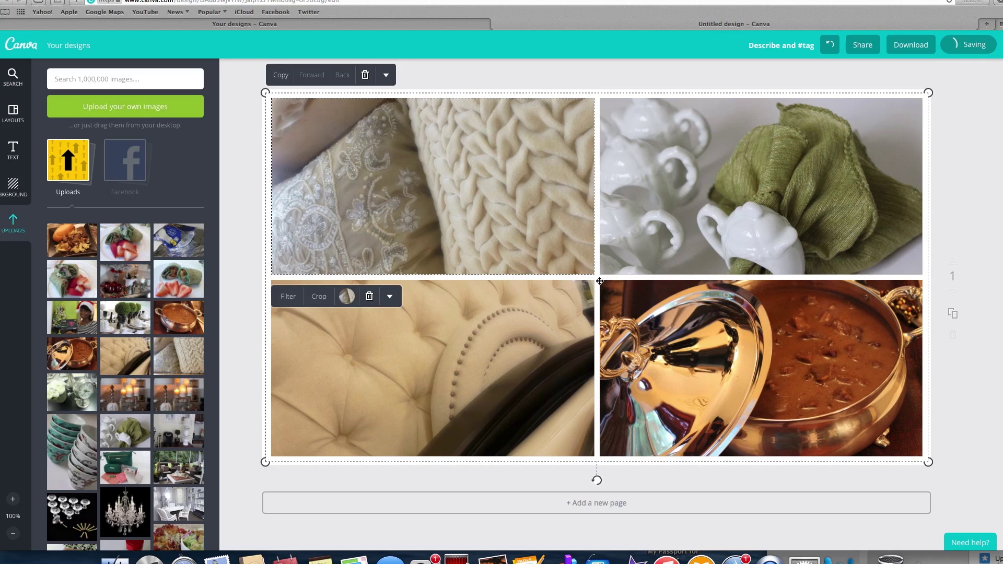
Browse the backgrounds and apply the free gray diamond-lattice pattern behind the photo grid.
click(15, 188)
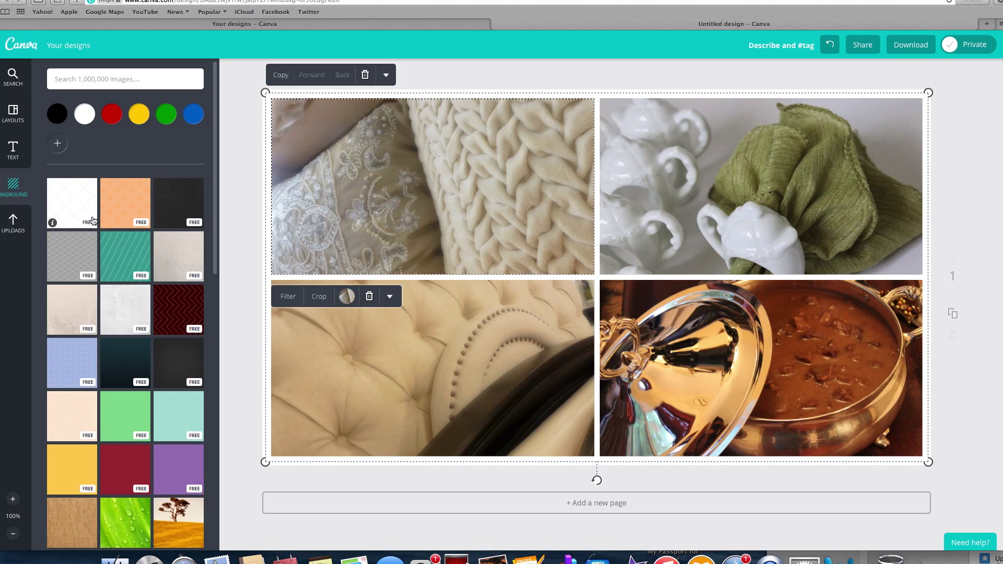
scroll(202, 371, down, 5)
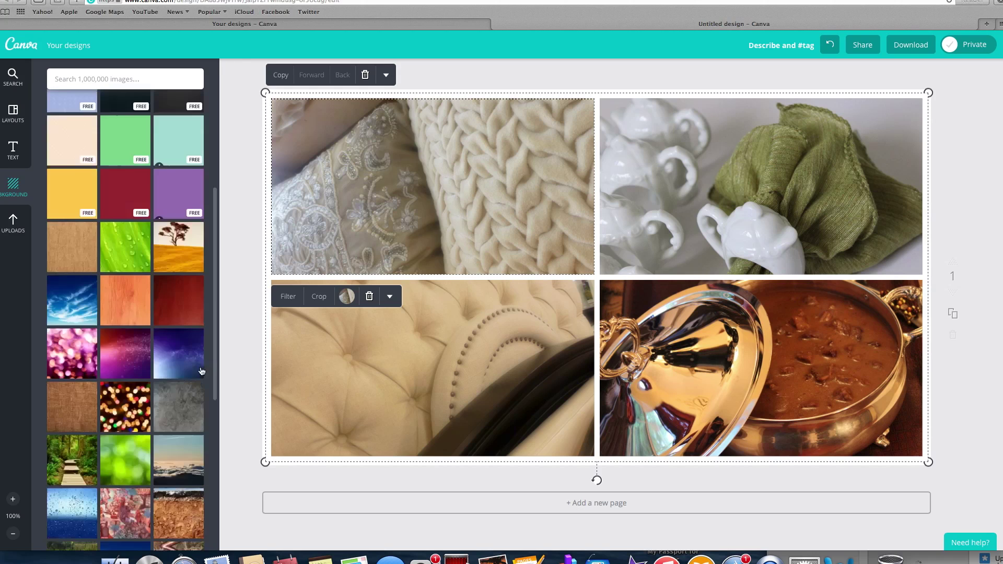
scroll(180, 324, down, 2)
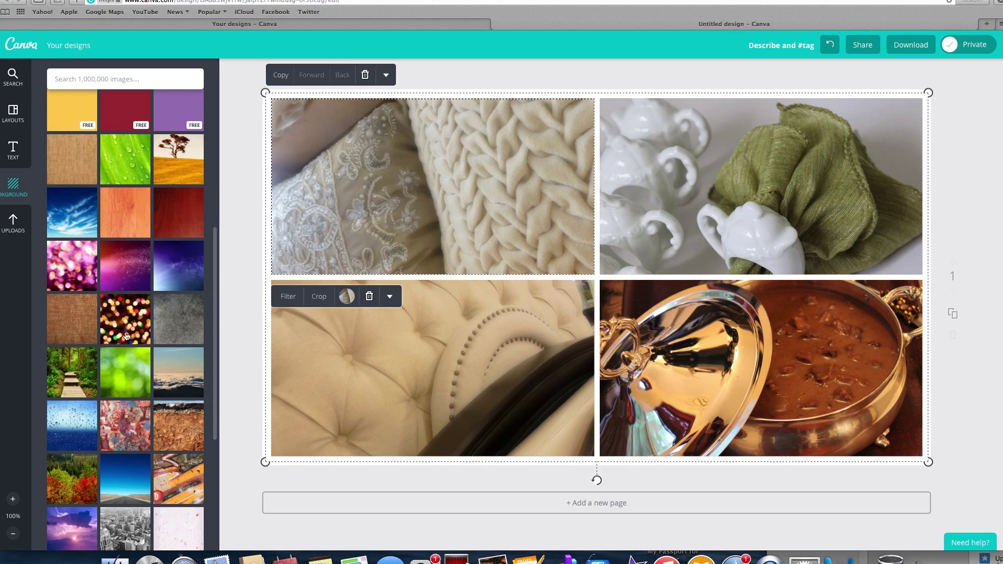
mouse_move(123, 320)
scroll(123, 318, up, 8)
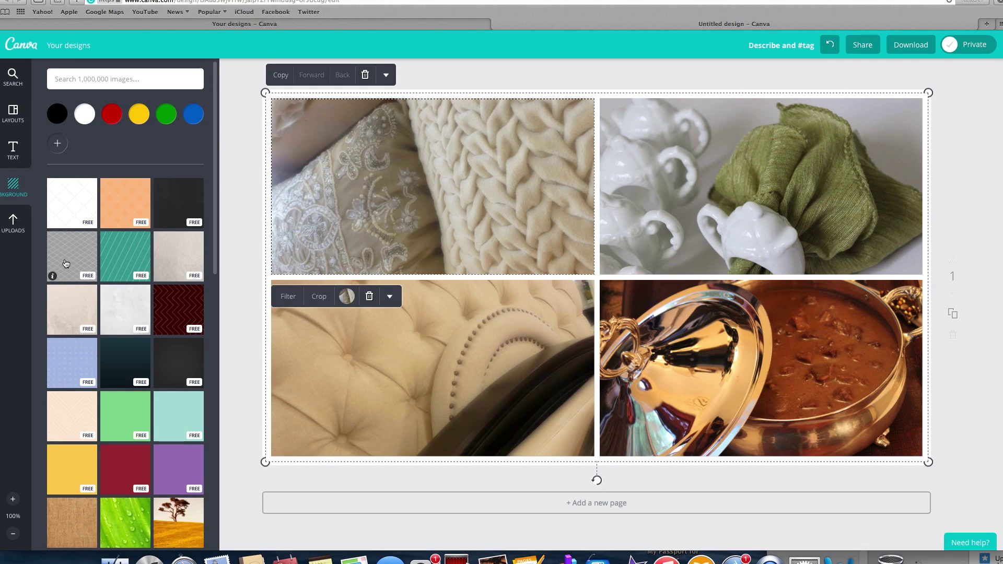
drag(78, 263, 319, 286)
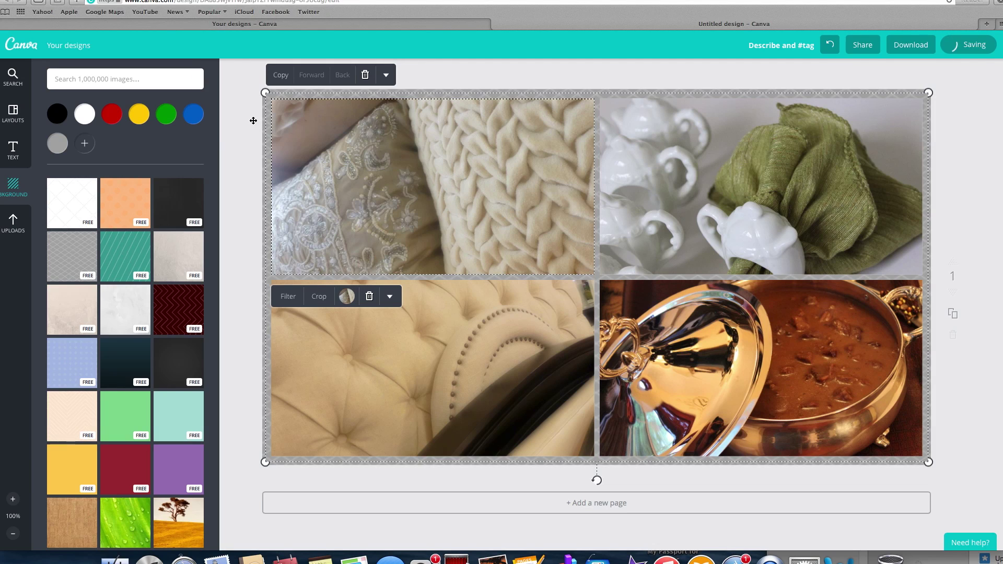
Shift the photo grid aside to expose the patterned background and recolor that background to the custom olive color 9c9770.
drag(333, 161, 378, 161)
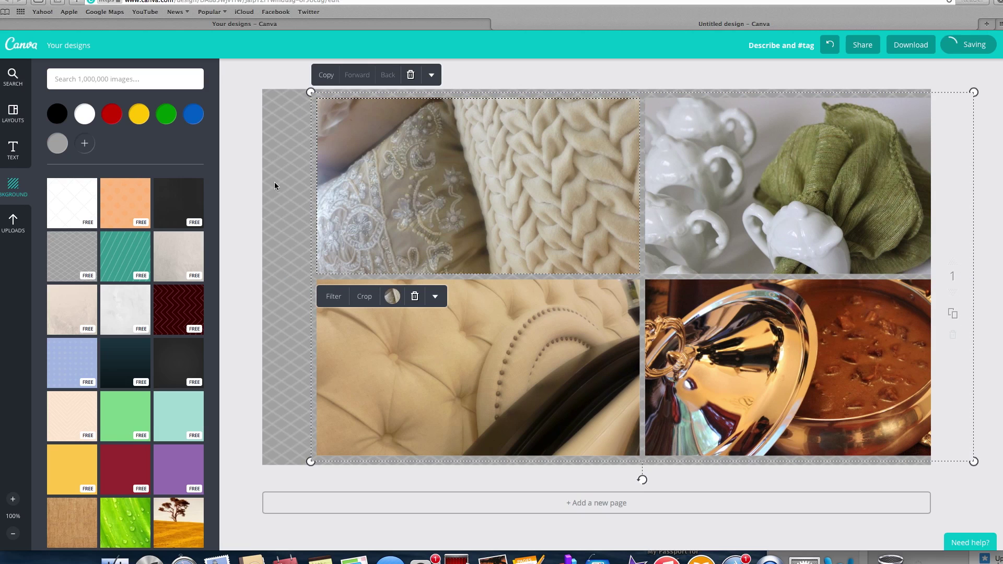
click(295, 162)
click(295, 165)
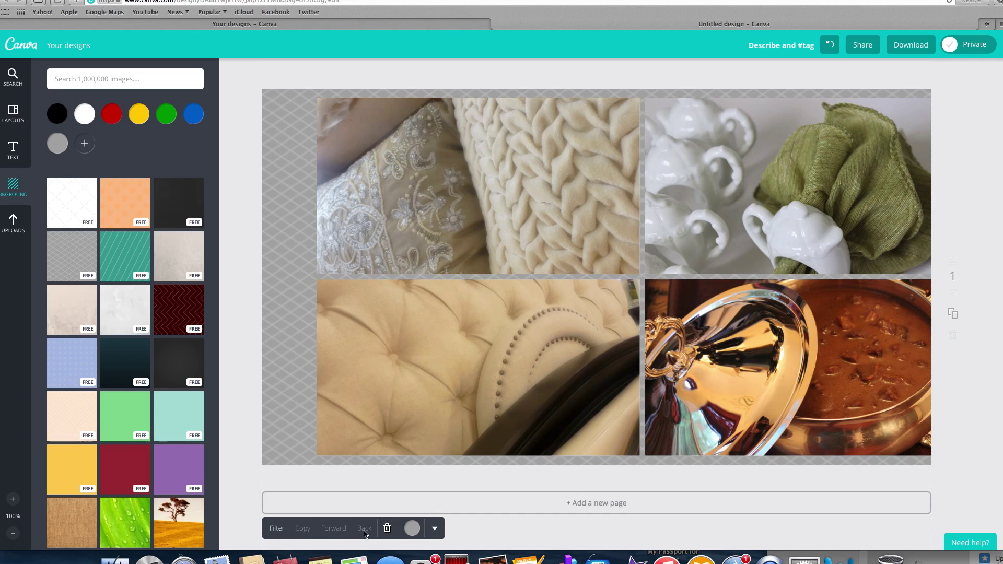
click(412, 530)
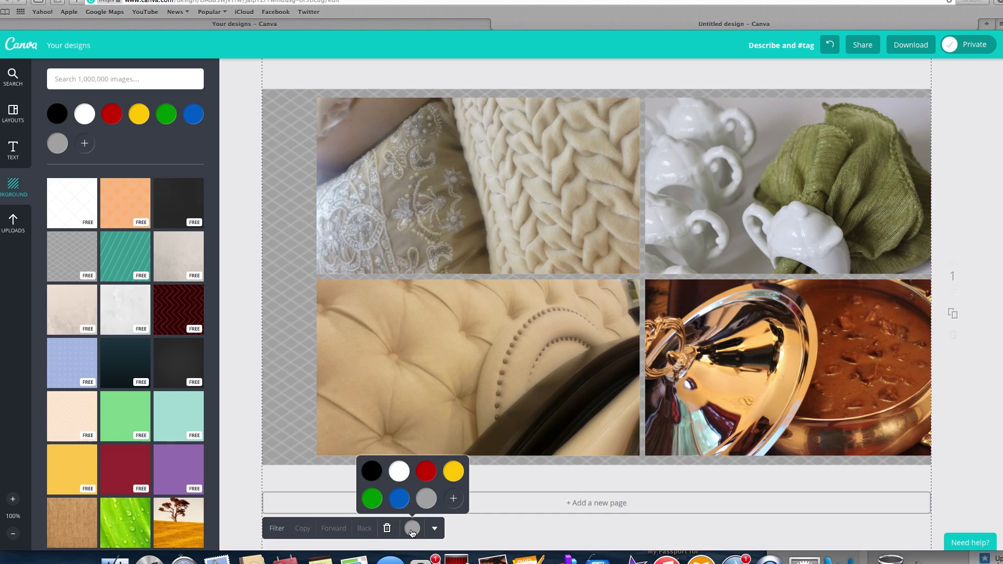
click(453, 498)
right_click(727, 437)
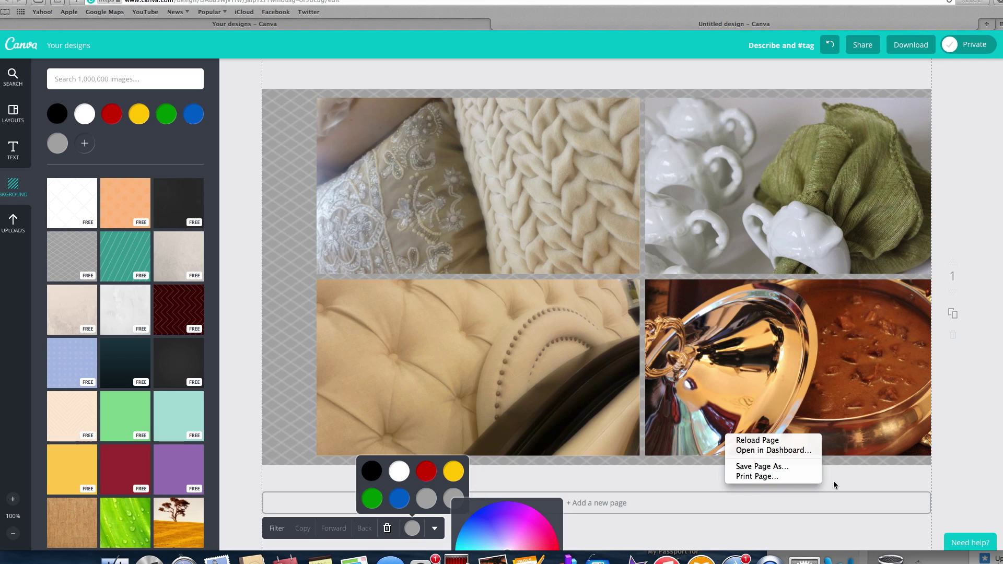
click(770, 0)
drag(771, 0, 733, 0)
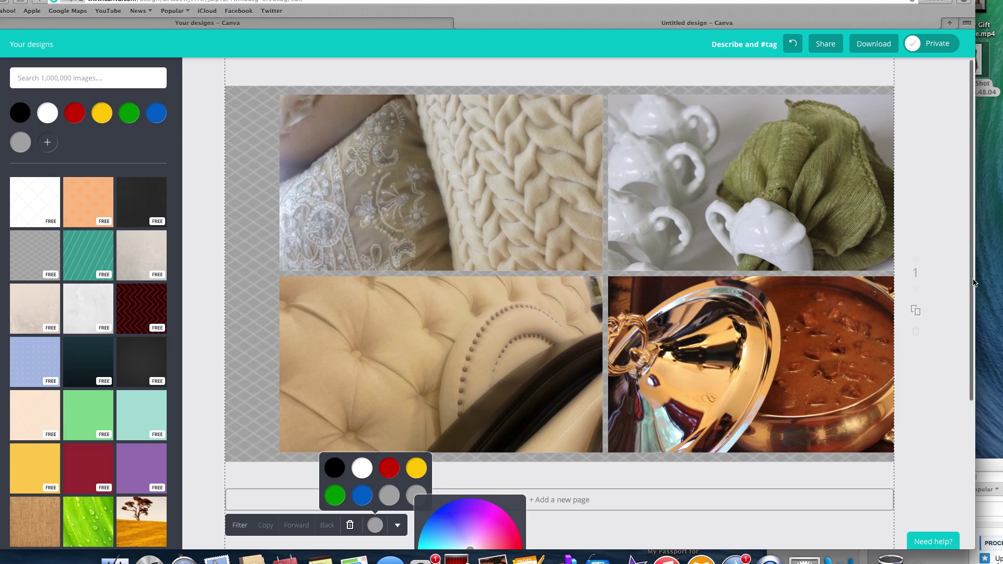
scroll(960, 359, down, 3)
scroll(960, 359, down, 2)
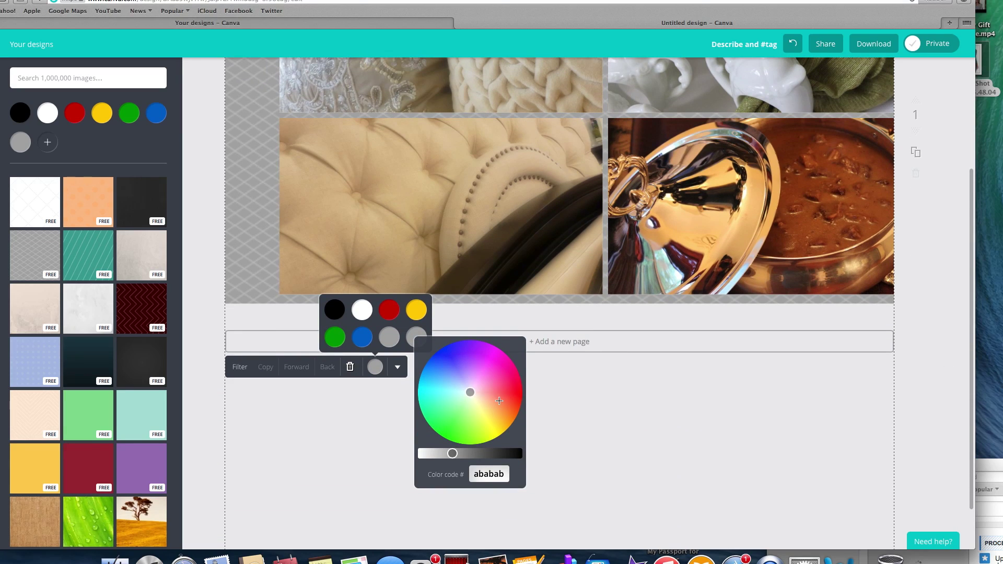
click(483, 398)
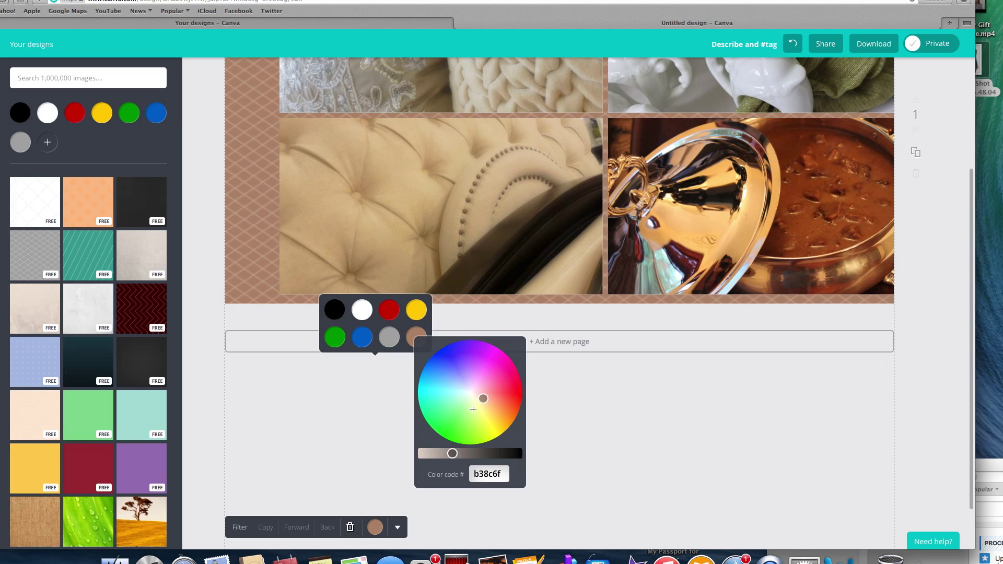
drag(483, 399, 475, 399)
drag(452, 453, 459, 453)
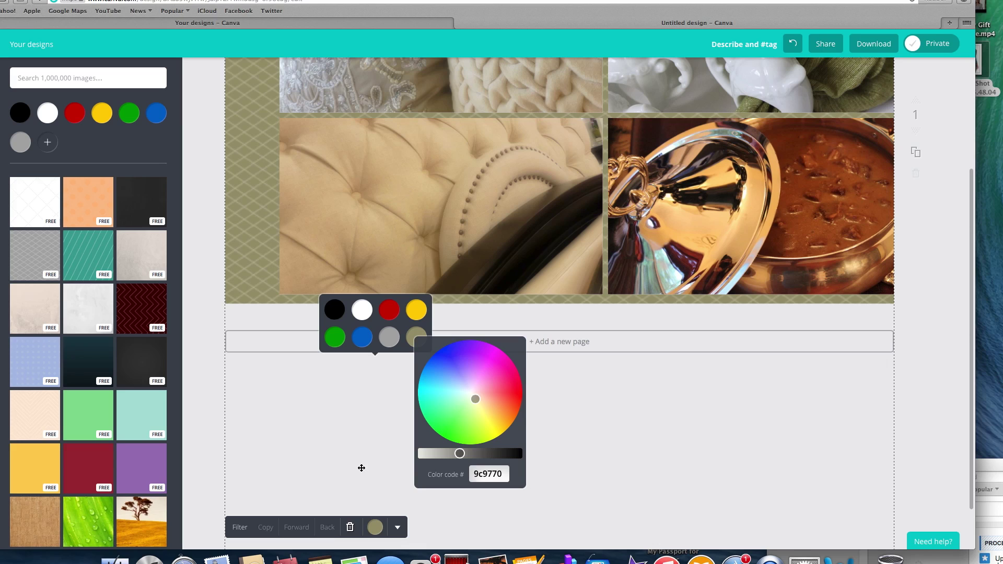
click(313, 383)
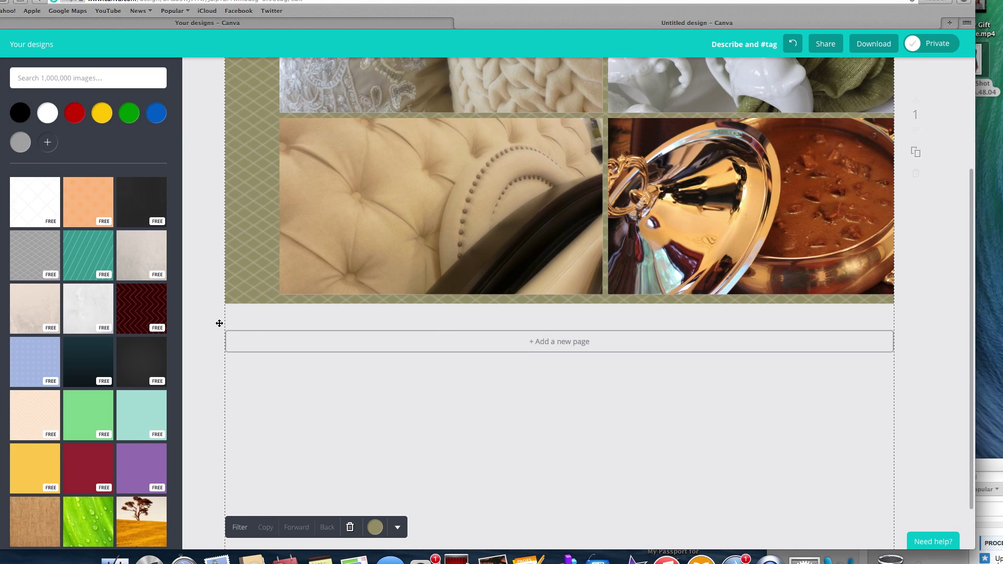
Move the photo grid back to the center of the page so the olive background forms an even border.
scroll(219, 323, up, 5)
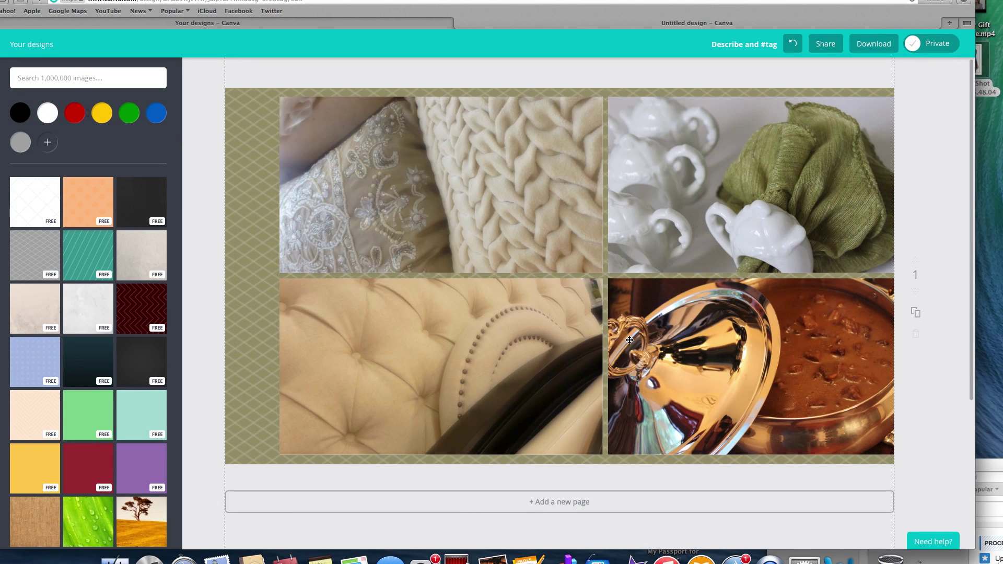
drag(556, 261, 506, 218)
drag(511, 216, 516, 221)
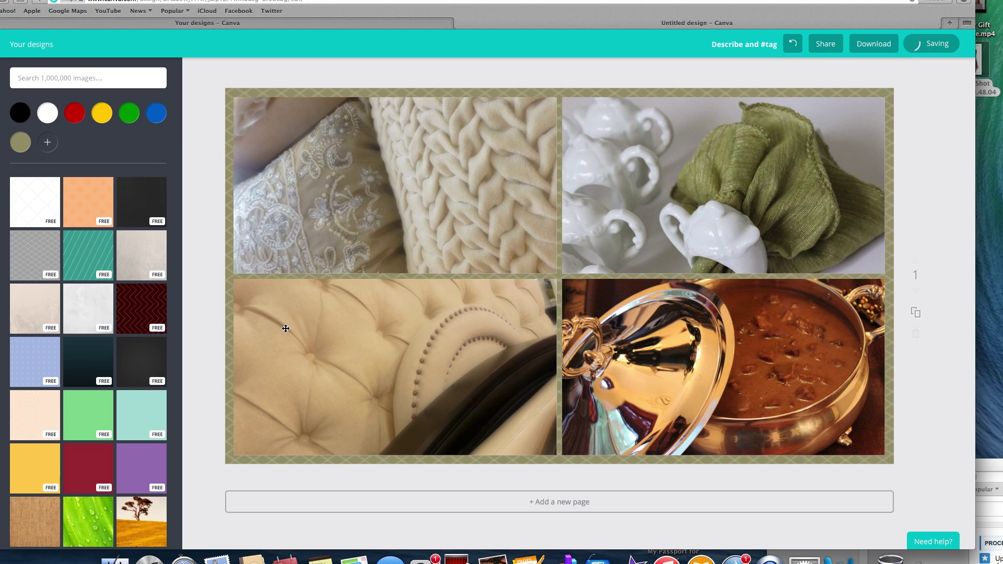
Browse the text designs and place the round free "The Coffee Shop" badge over the middle of the photo grid.
drag(234, 0, 282, 0)
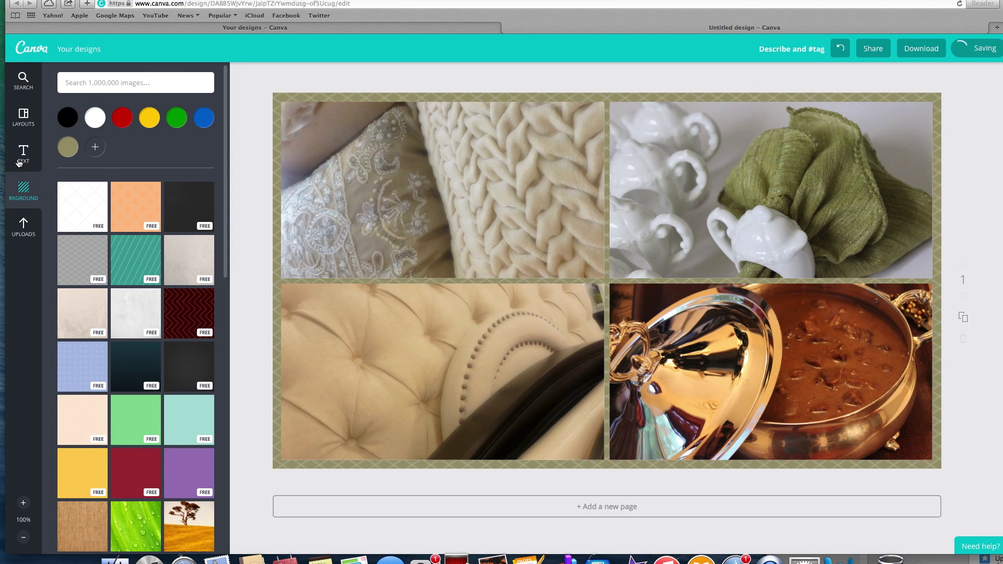
click(25, 210)
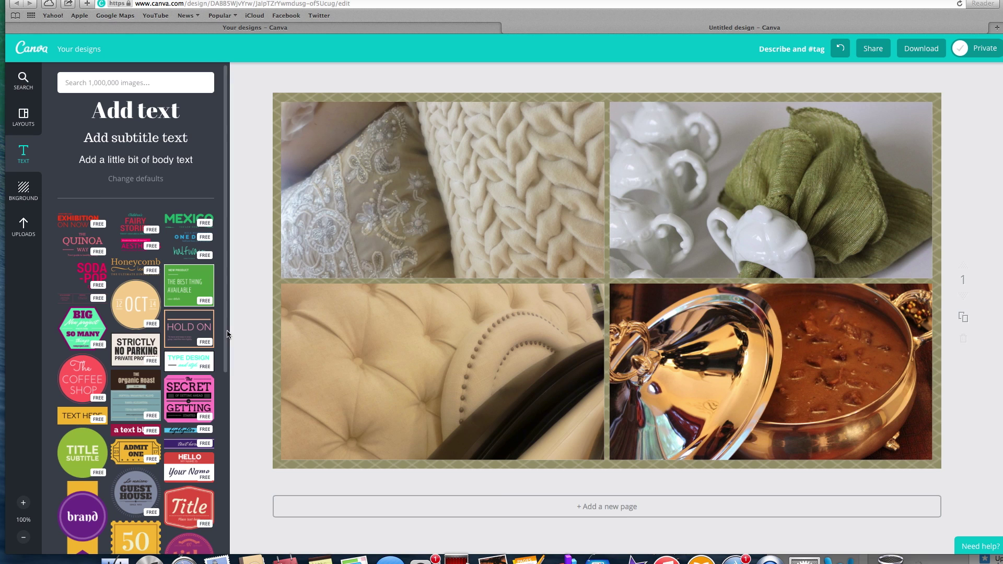
scroll(220, 399, down, 2)
scroll(220, 398, down, 4)
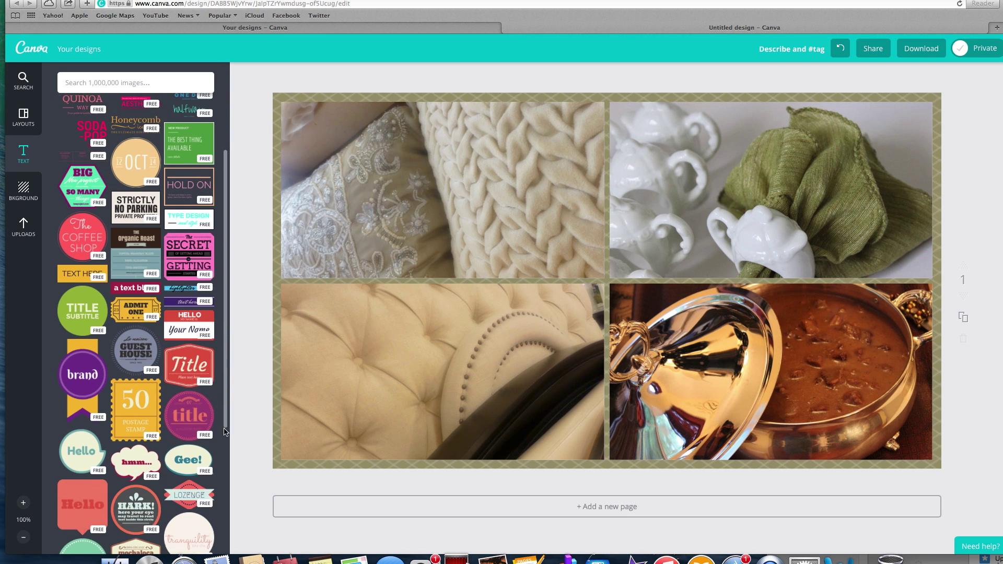
scroll(227, 482, down, 9)
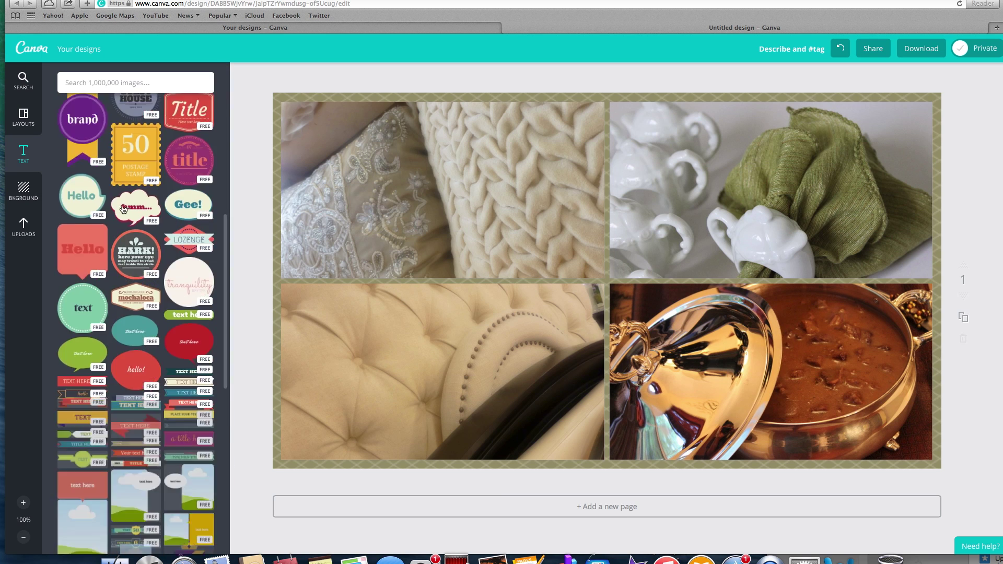
drag(225, 342, 225, 241)
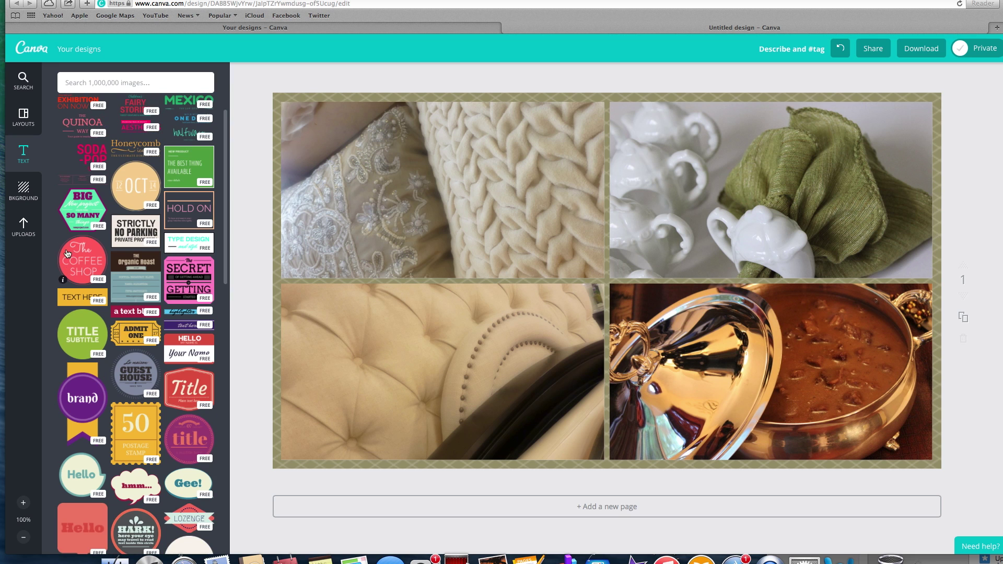
drag(89, 257, 510, 240)
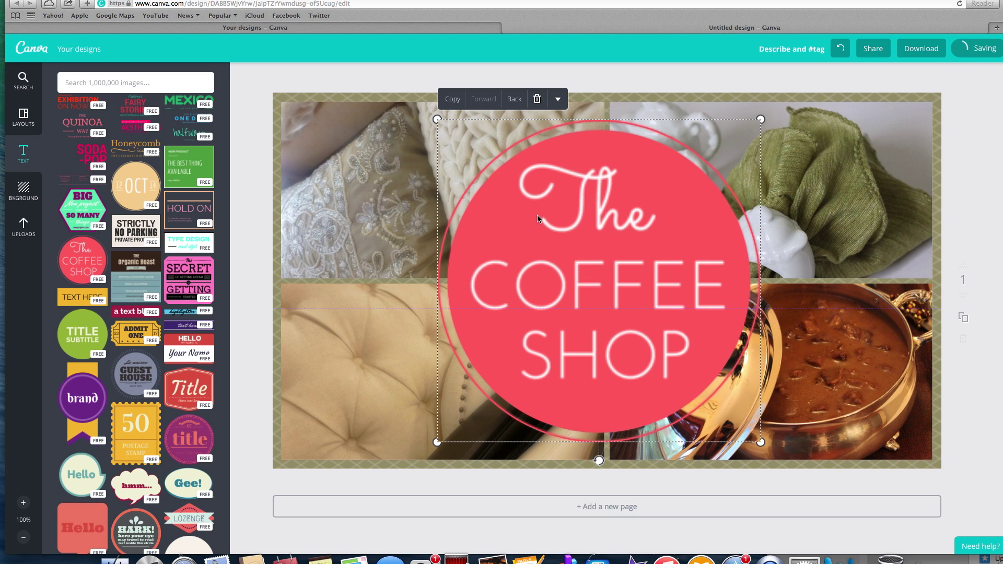
Recolor the Coffee Shop badge with the custom olive already used for the background, and deselect it.
click(414, 272)
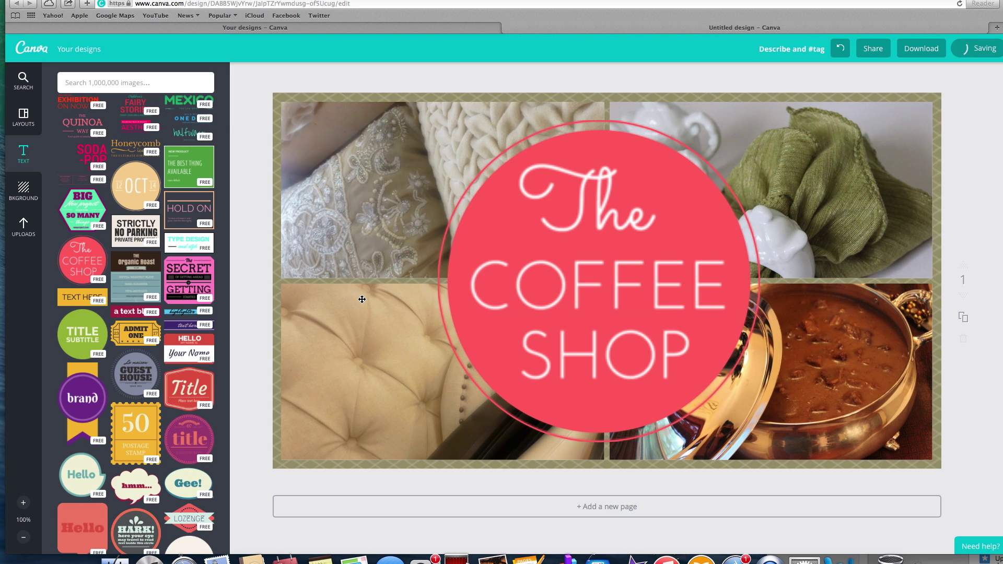
click(608, 260)
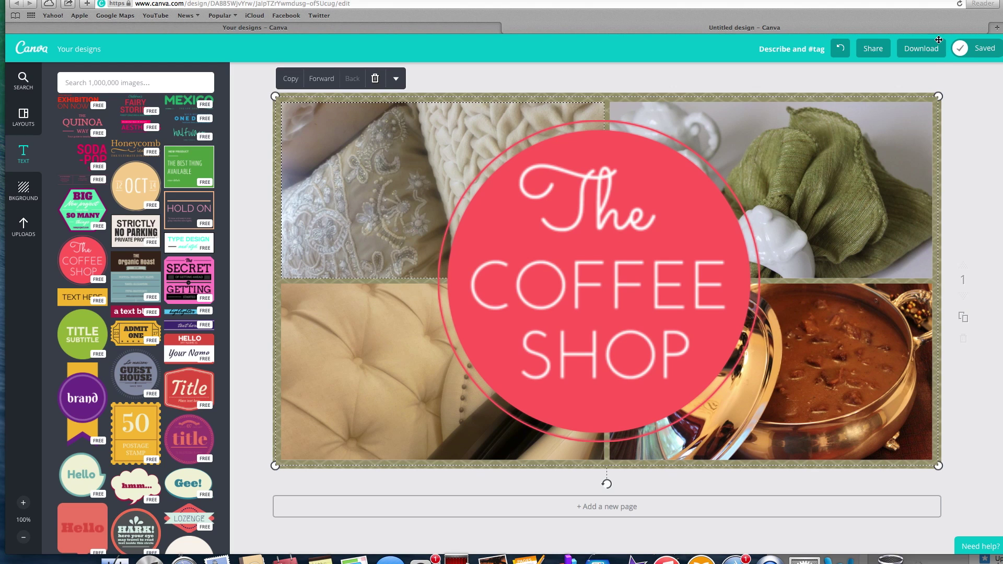
click(564, 232)
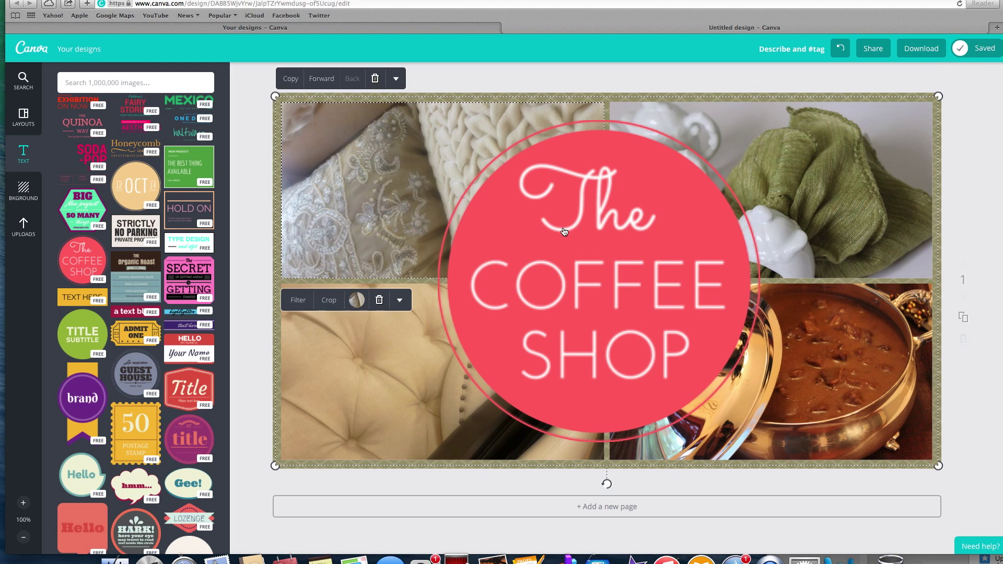
click(423, 283)
click(617, 160)
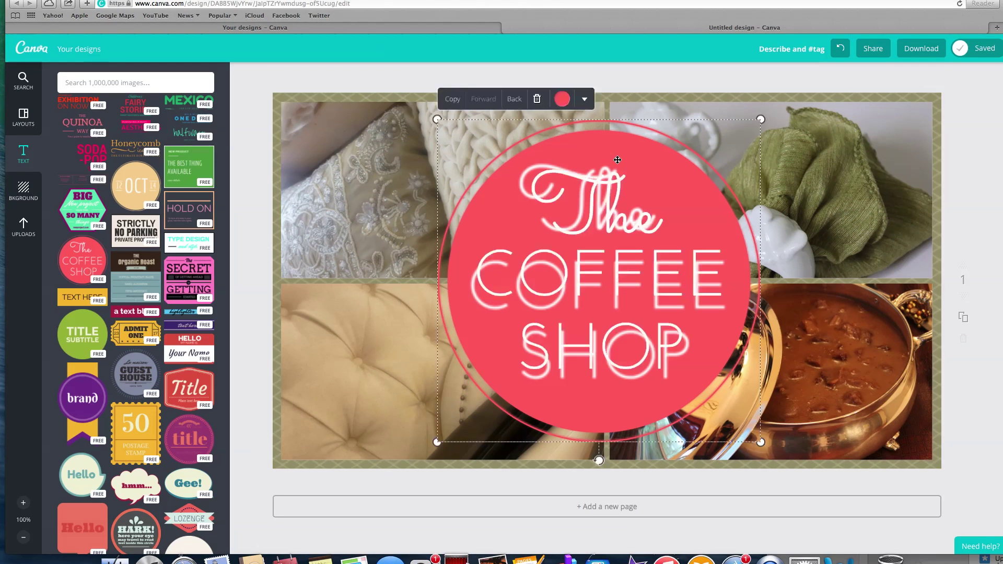
click(563, 99)
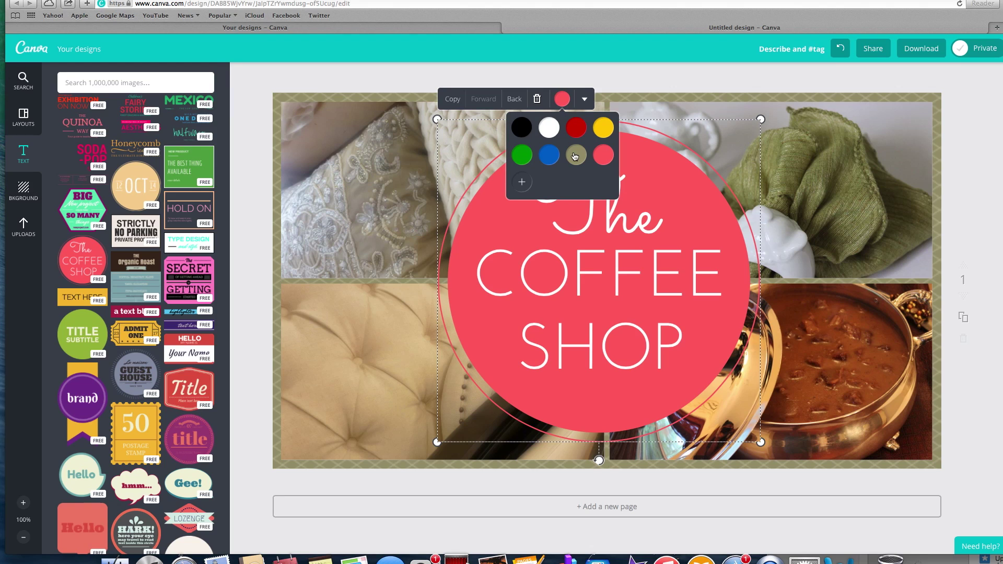
click(575, 157)
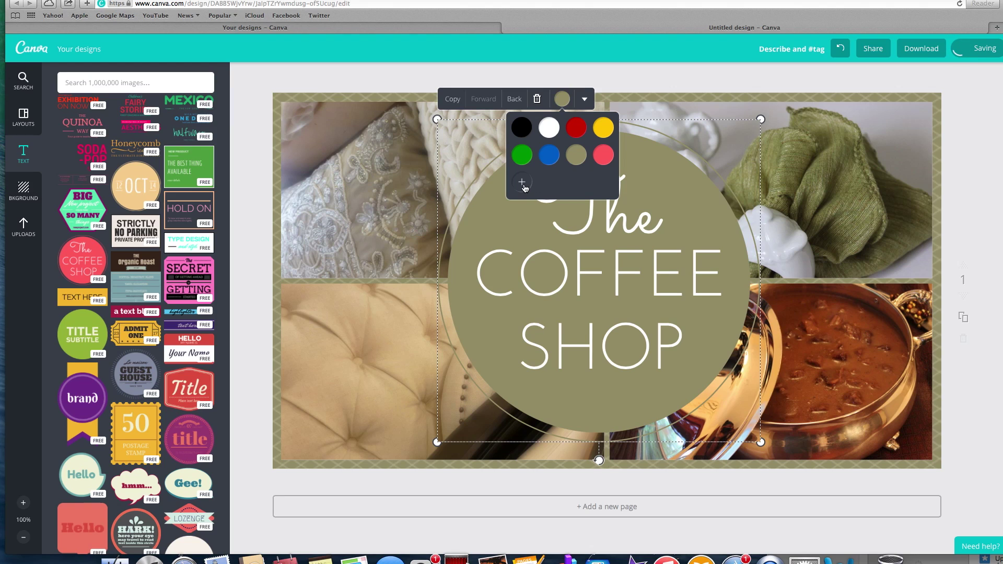
click(422, 195)
click(422, 196)
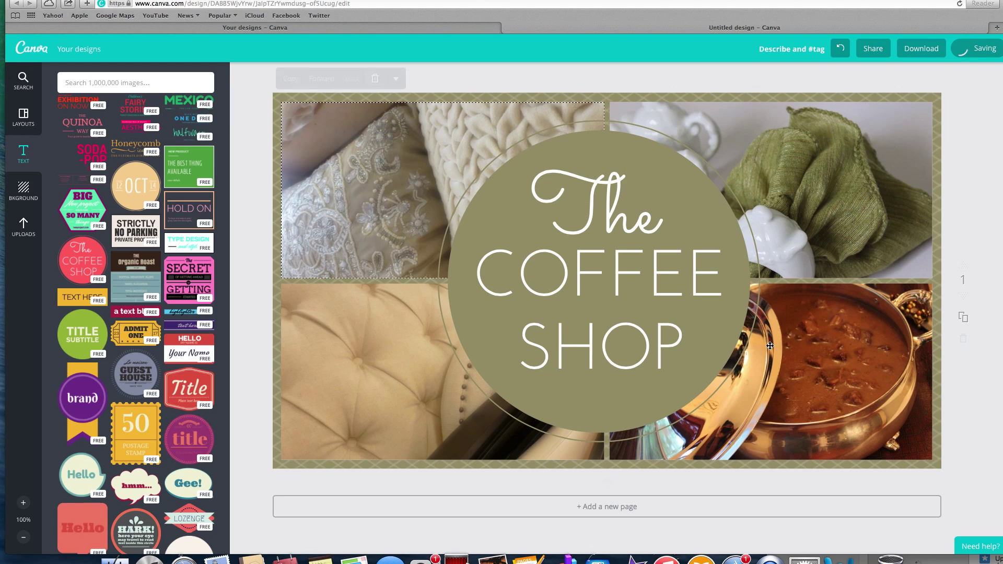
key(Escape)
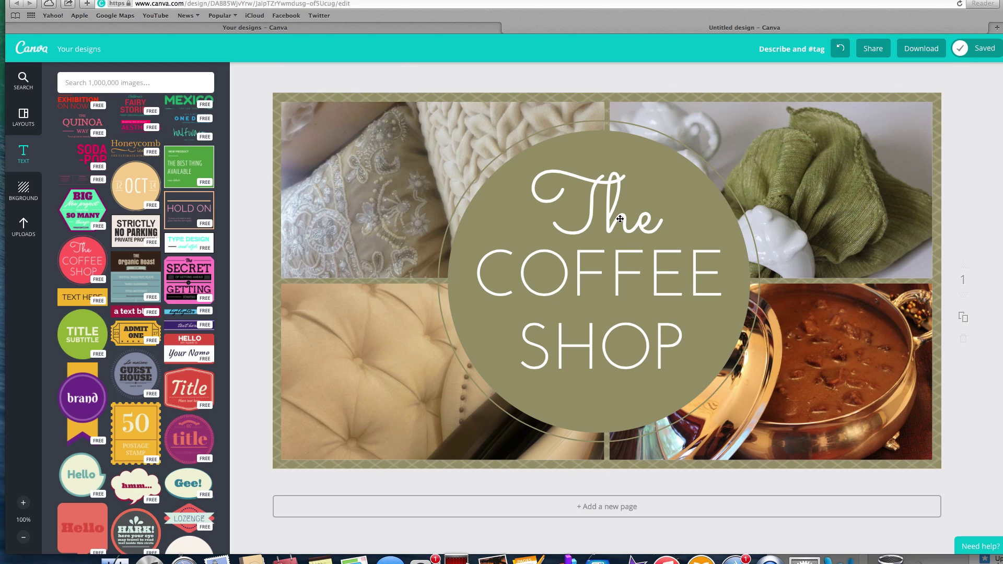
Select the word "The" in the badge and look through the available fonts without applying one.
click(620, 219)
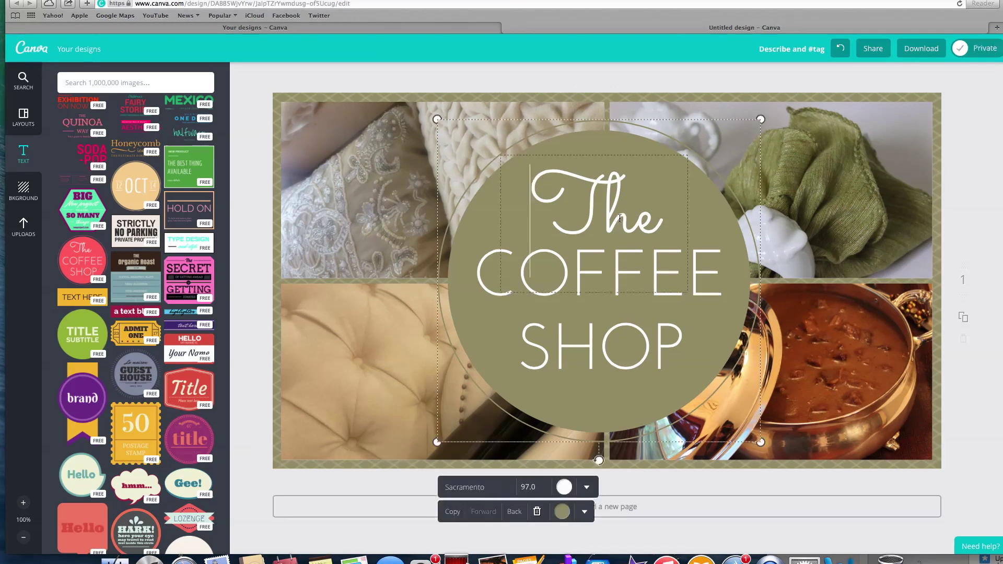
click(620, 219)
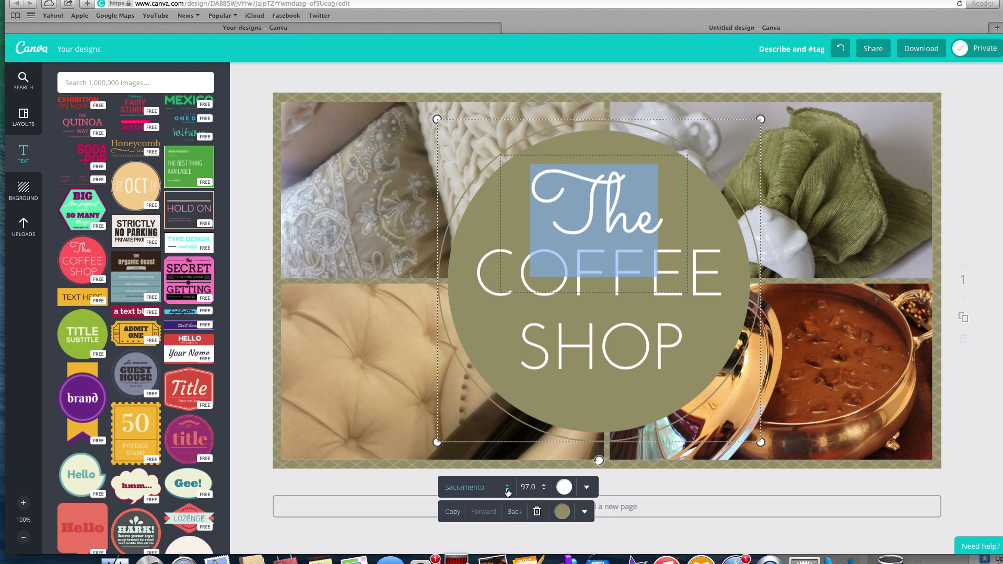
click(510, 488)
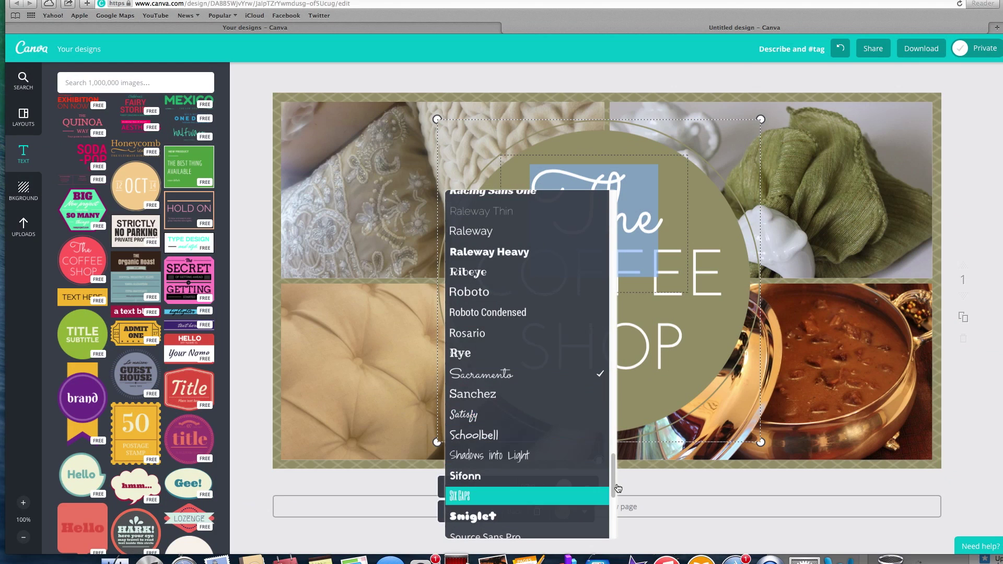
drag(614, 488, 612, 465)
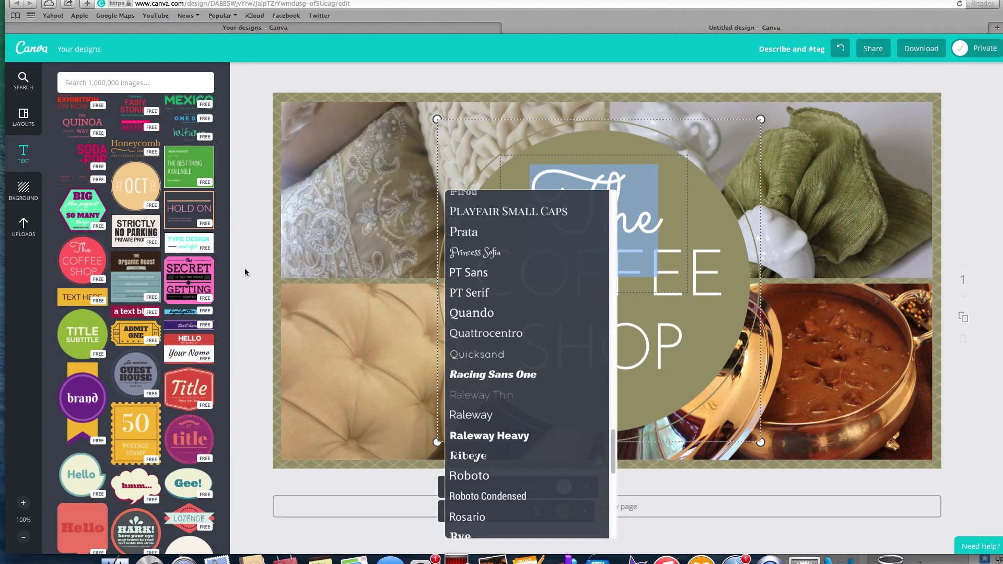
click(337, 247)
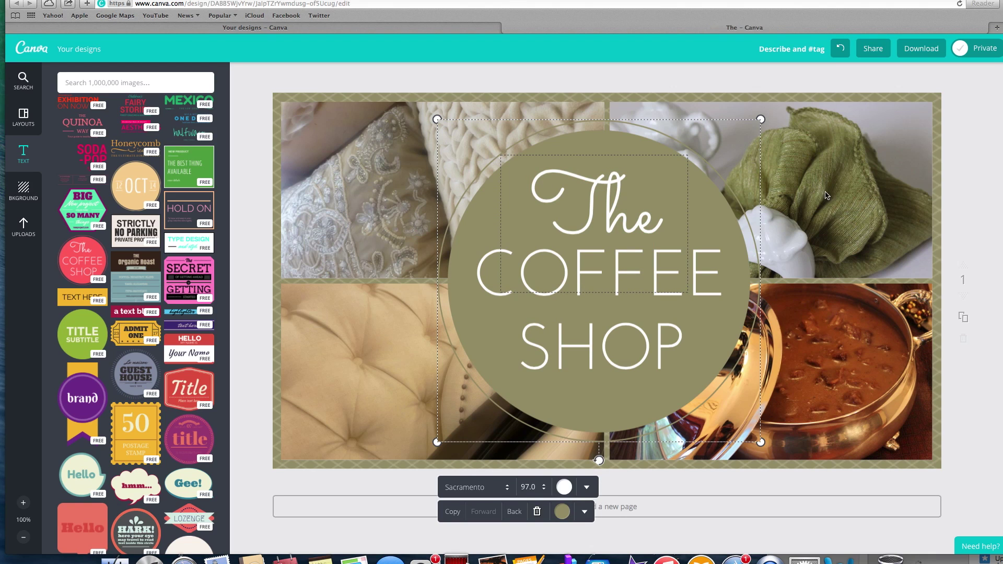
click(779, 210)
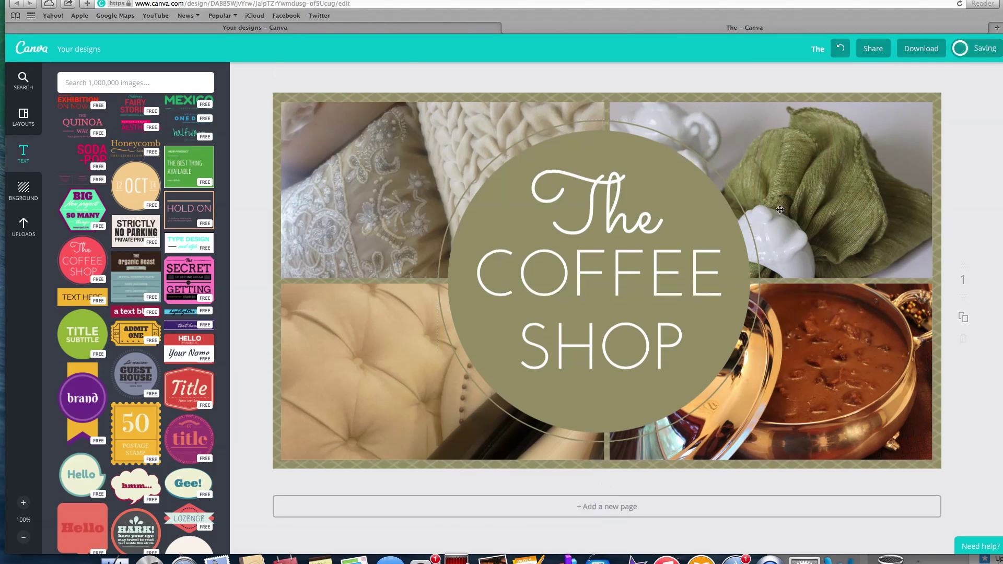
Make the olive badge semi-transparent, setting its transparency to about three quarters of the 0–100 scale.
click(697, 207)
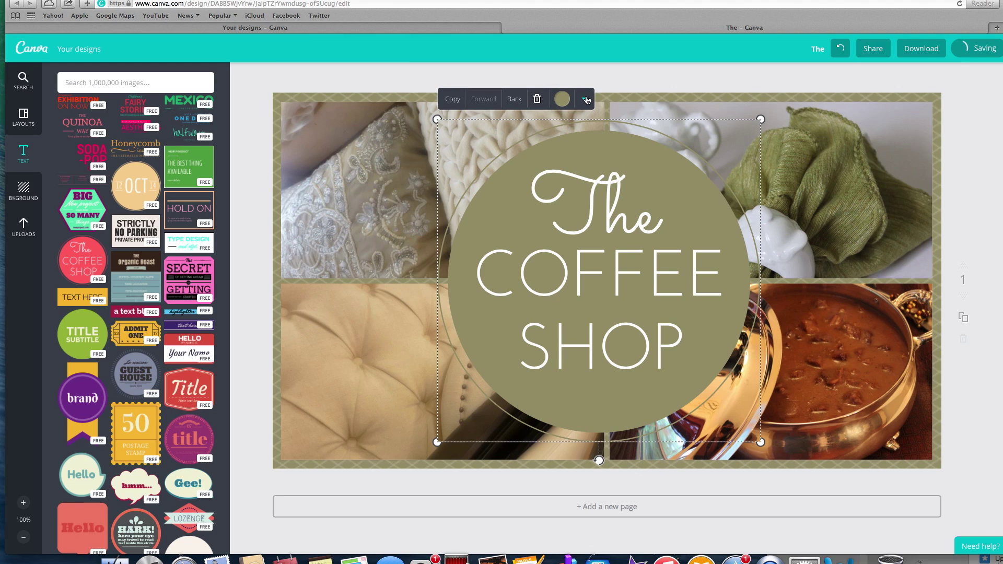
click(585, 99)
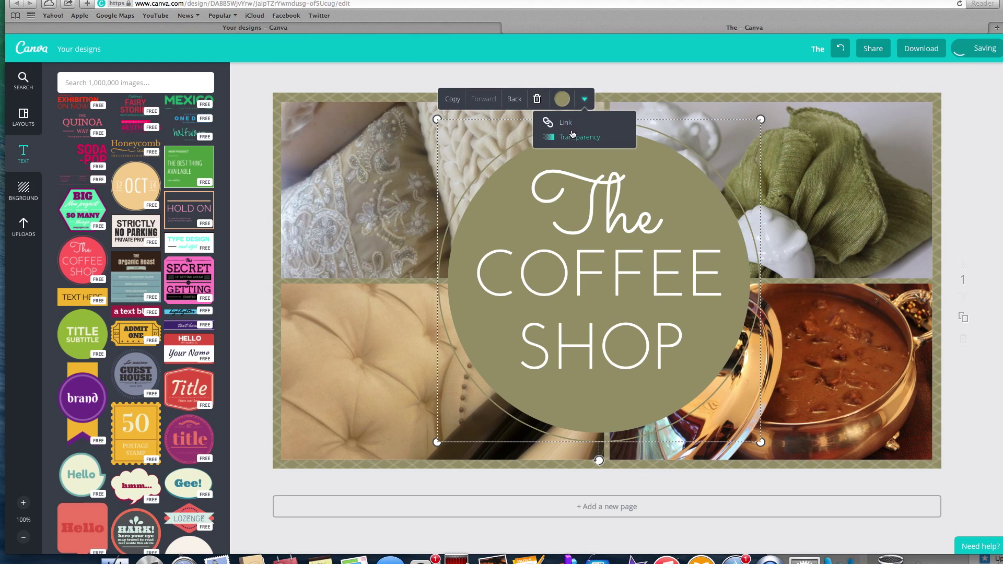
click(571, 138)
drag(633, 123, 623, 128)
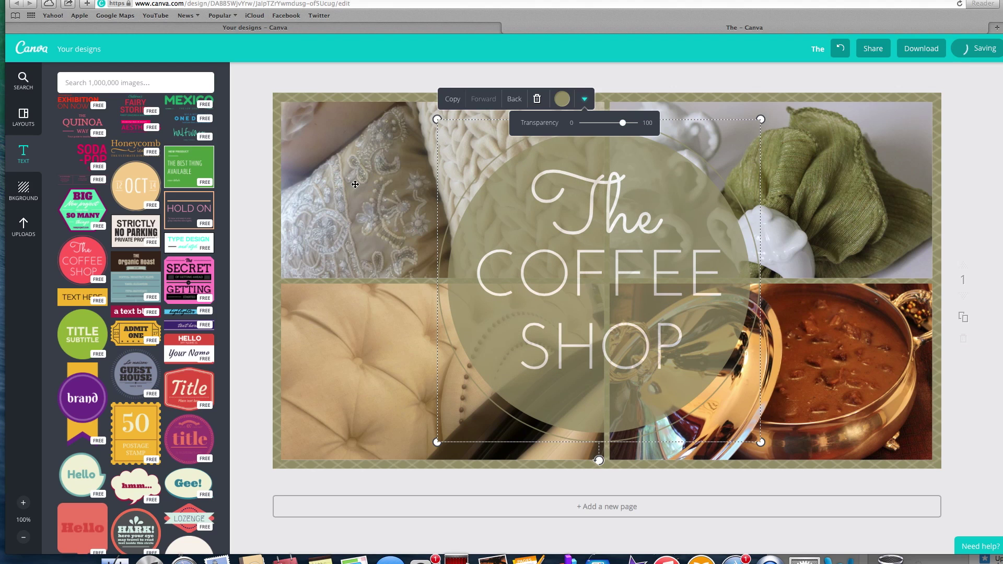
click(355, 185)
click(355, 184)
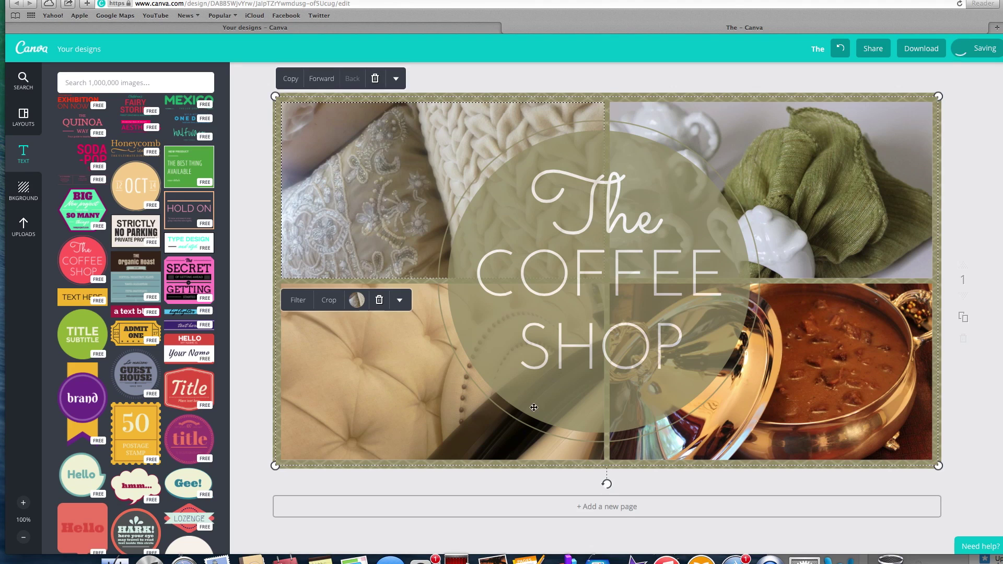
Replace the design's description with the title "Test Thumbnail" and save it.
click(819, 50)
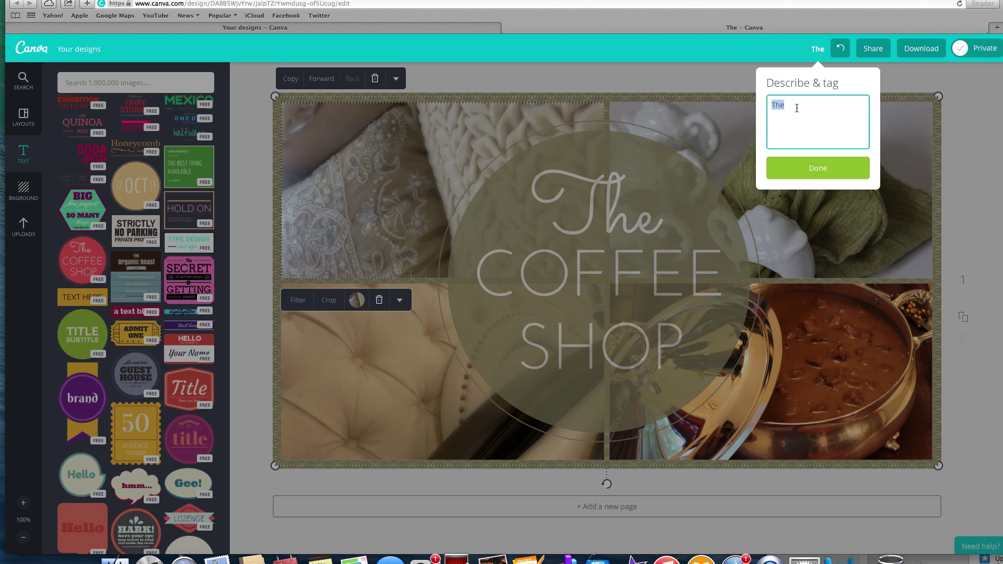
text(Yr)
key(BackSpace)
key(BackSpace)
key(BackSpace)
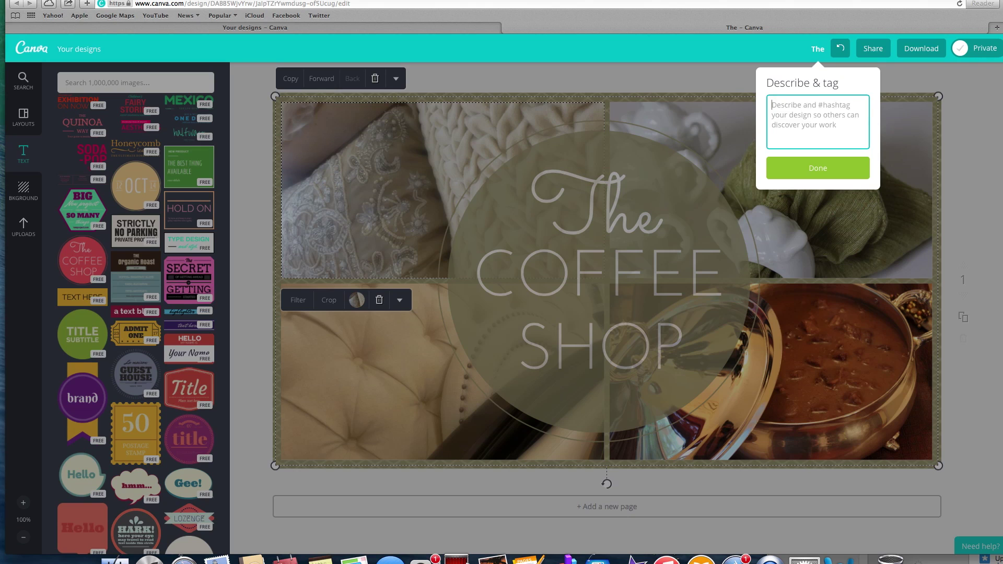
text(T)
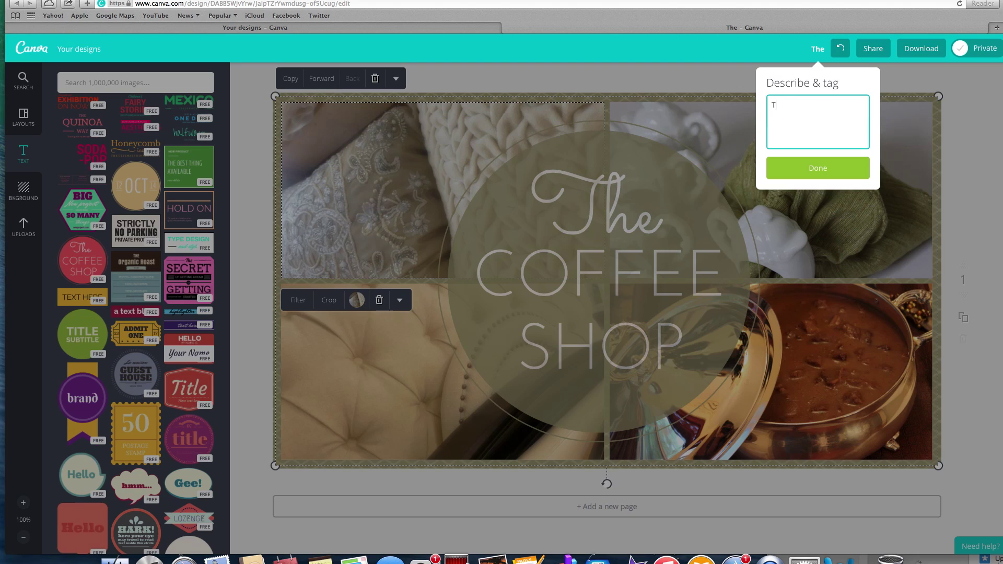
text(est Thumbnail)
click(815, 167)
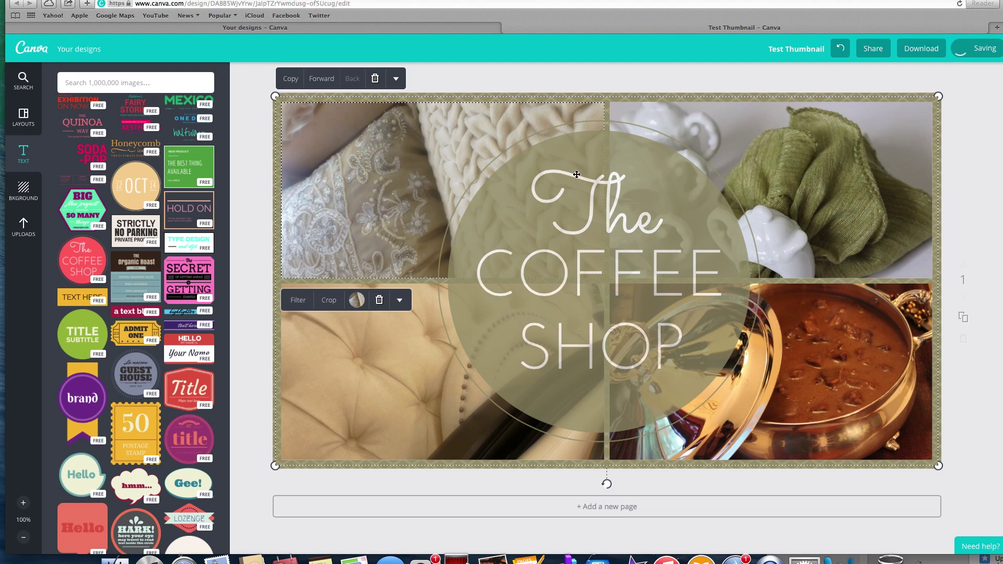
Download the finished design as an image and dismiss the download dialog.
click(917, 50)
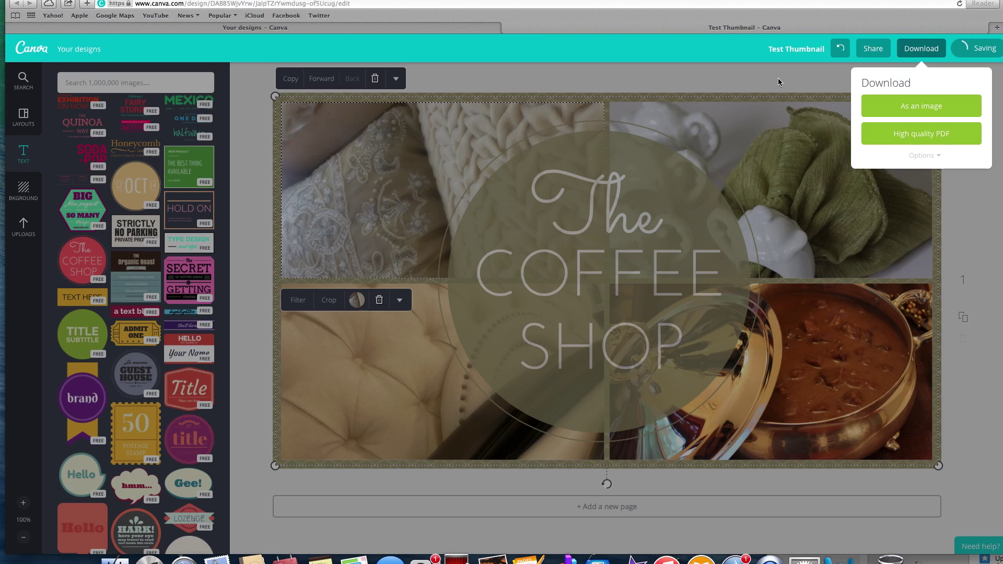
click(913, 108)
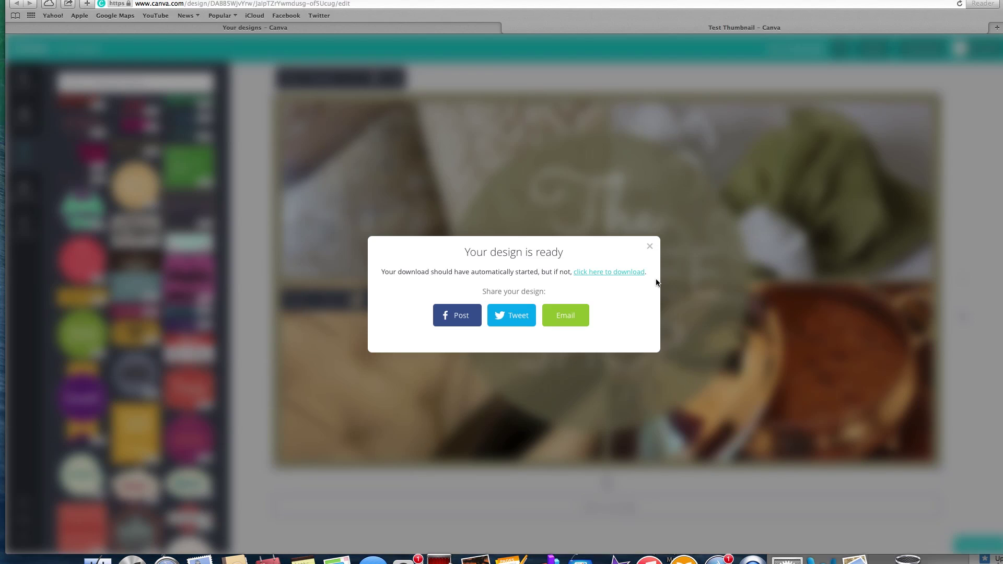
click(597, 275)
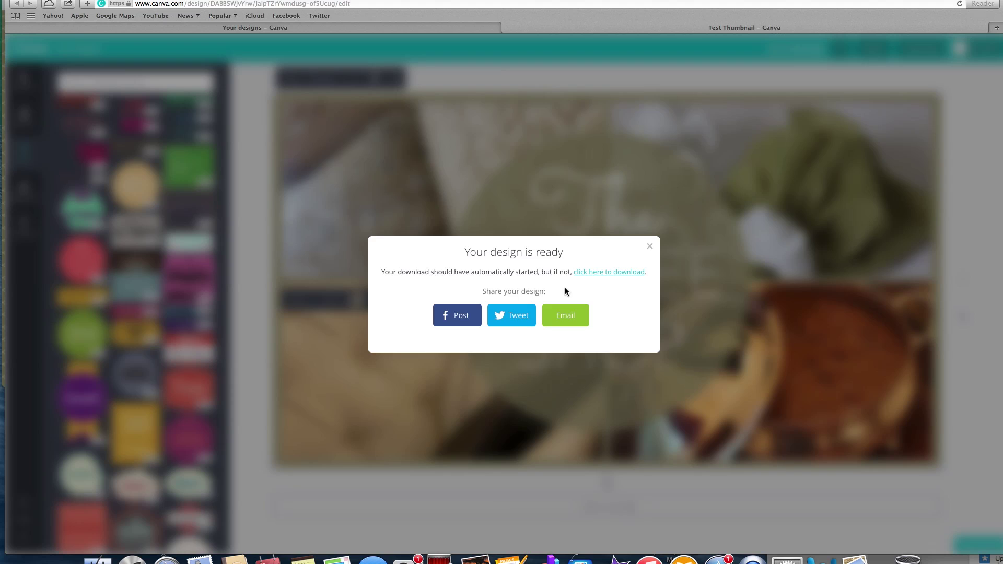
click(649, 246)
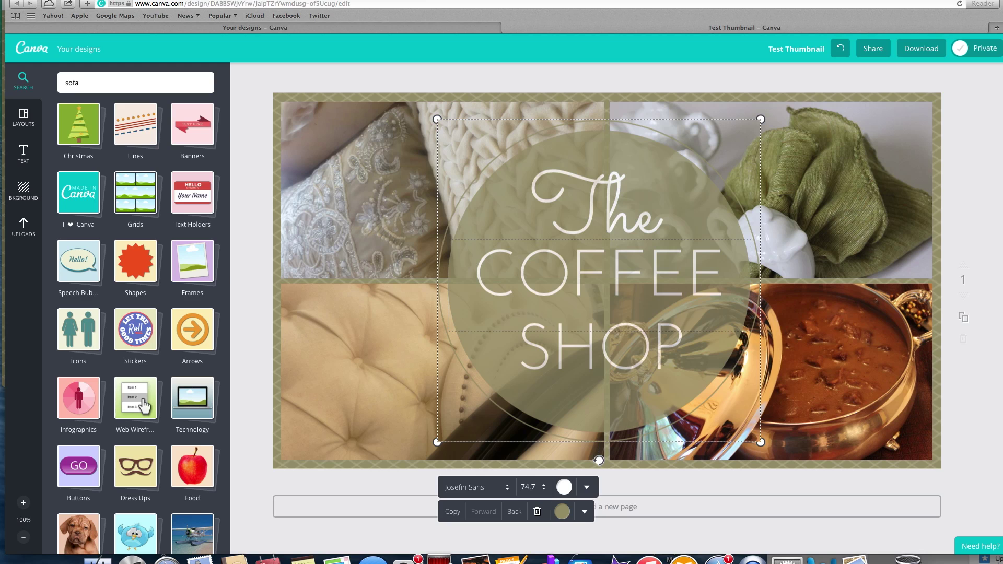
Search the image library for "sofa" and look through the offered pictures.
key(Return)
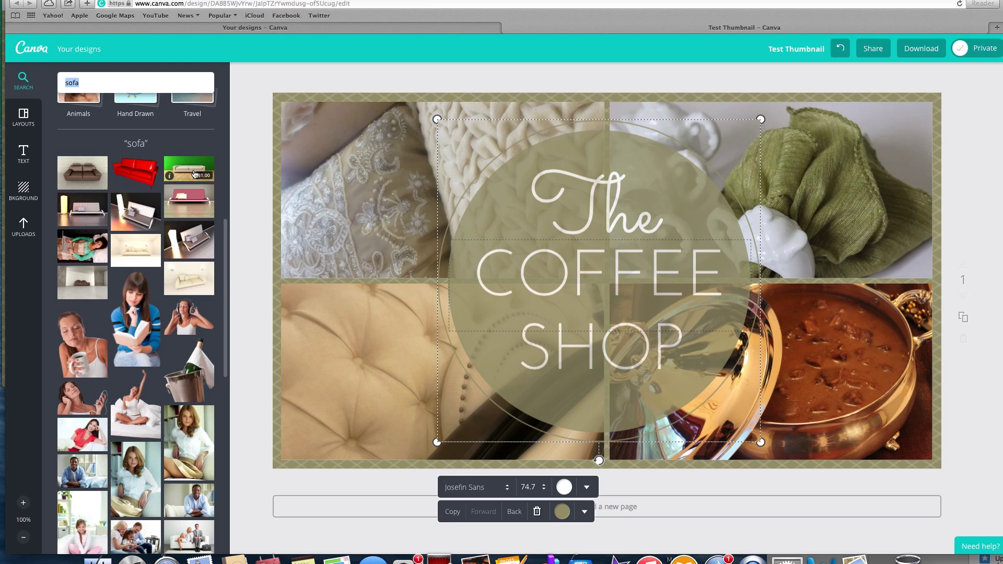
scroll(167, 375, down, 5)
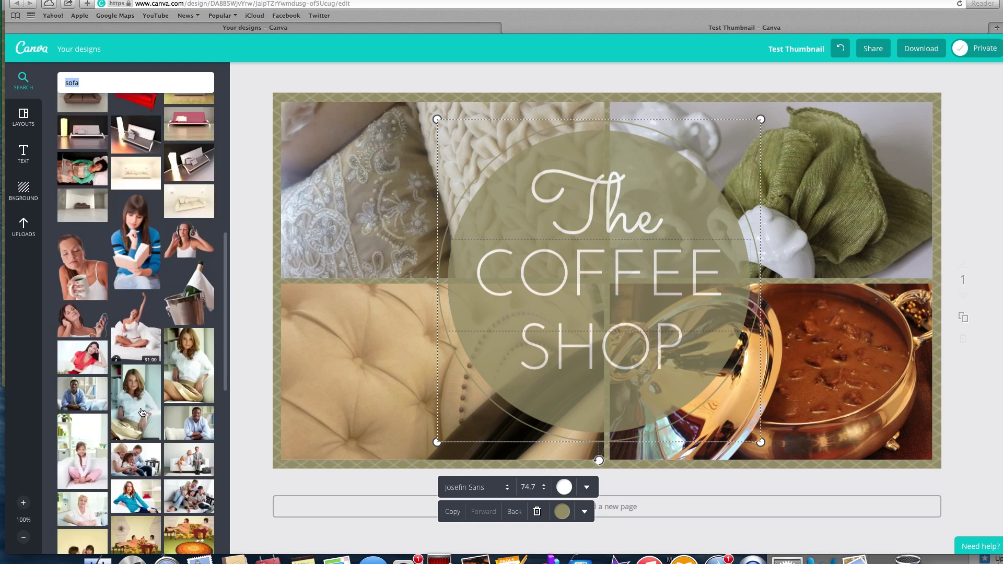
scroll(167, 375, down, 5)
scroll(168, 365, down, 1)
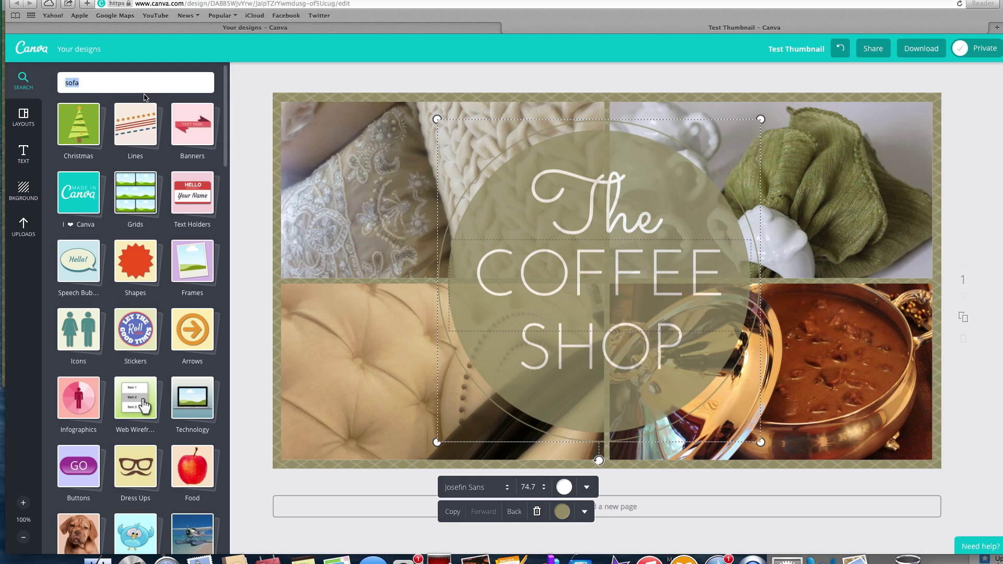
Look through the available photo grid layouts and return to the text designs.
click(17, 125)
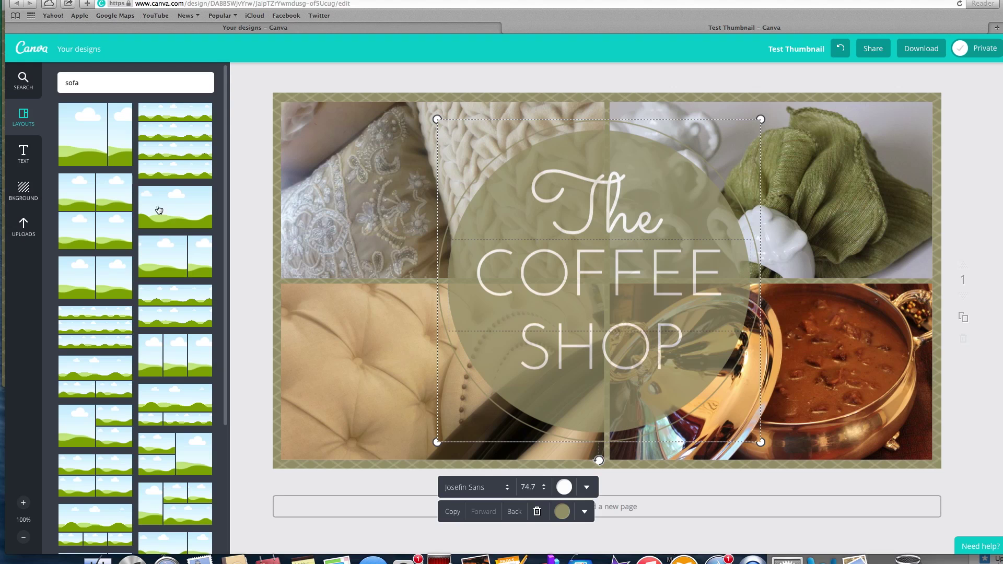
scroll(172, 379, down, 1)
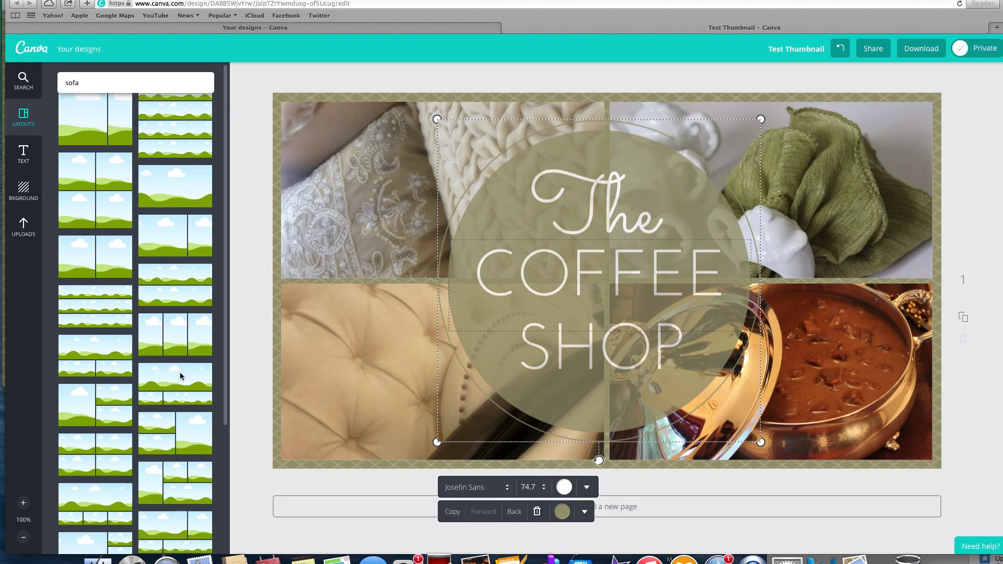
scroll(179, 374, down, 5)
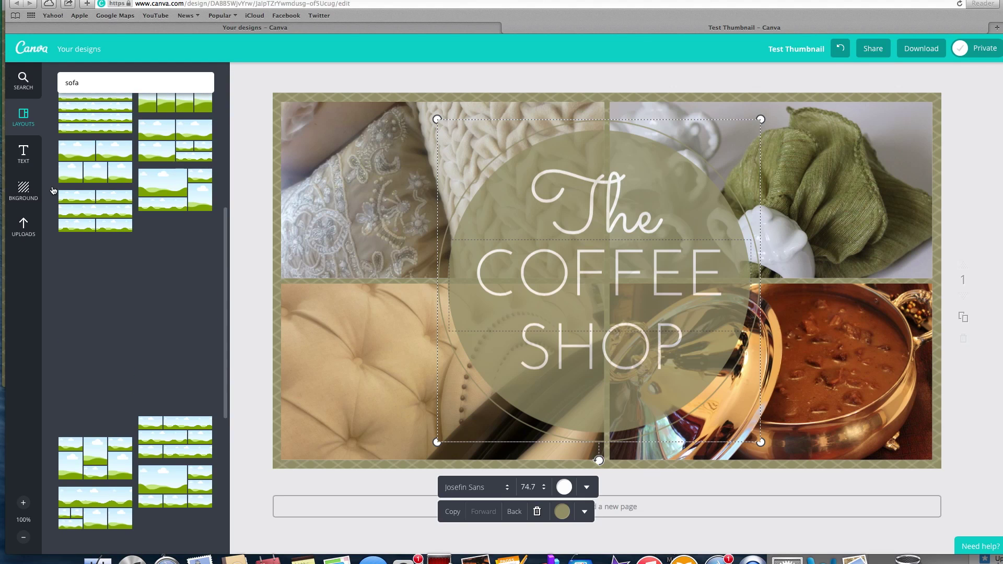
click(23, 154)
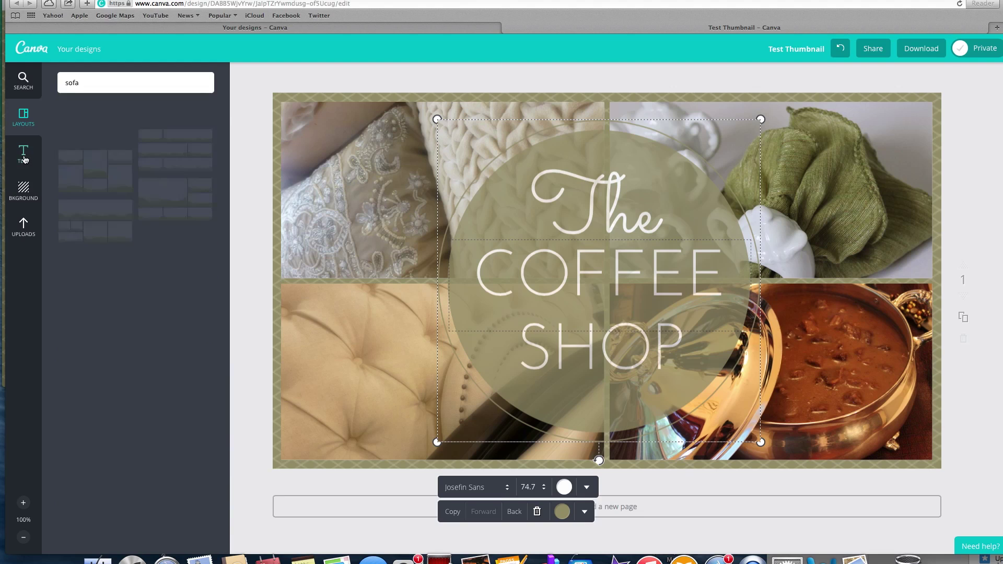